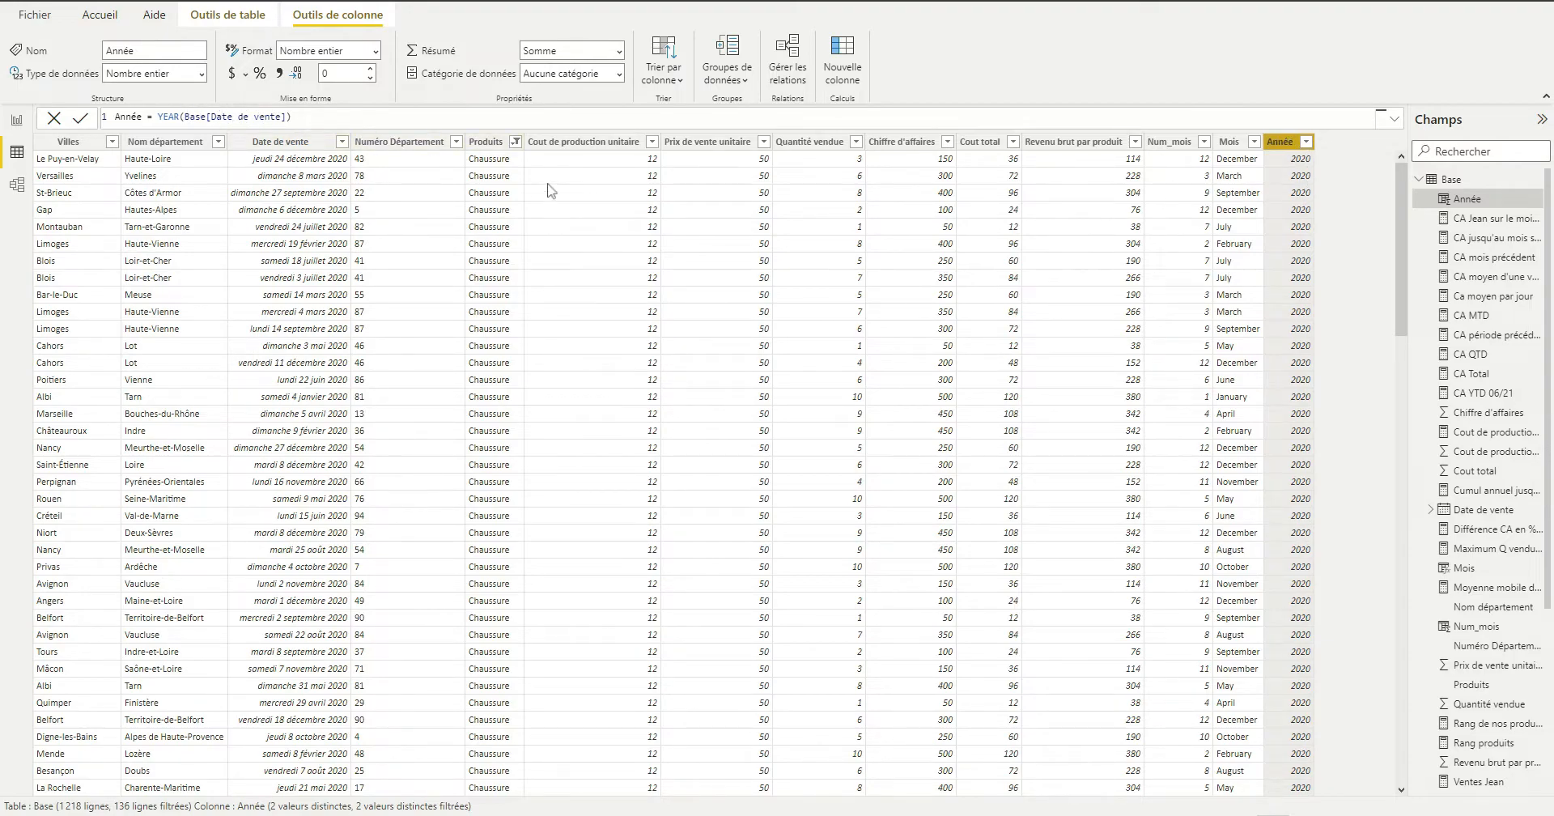
Return to the report view and clear the selection in the Année slicer
{"action": "left_click", "coordinate": [16, 120]}
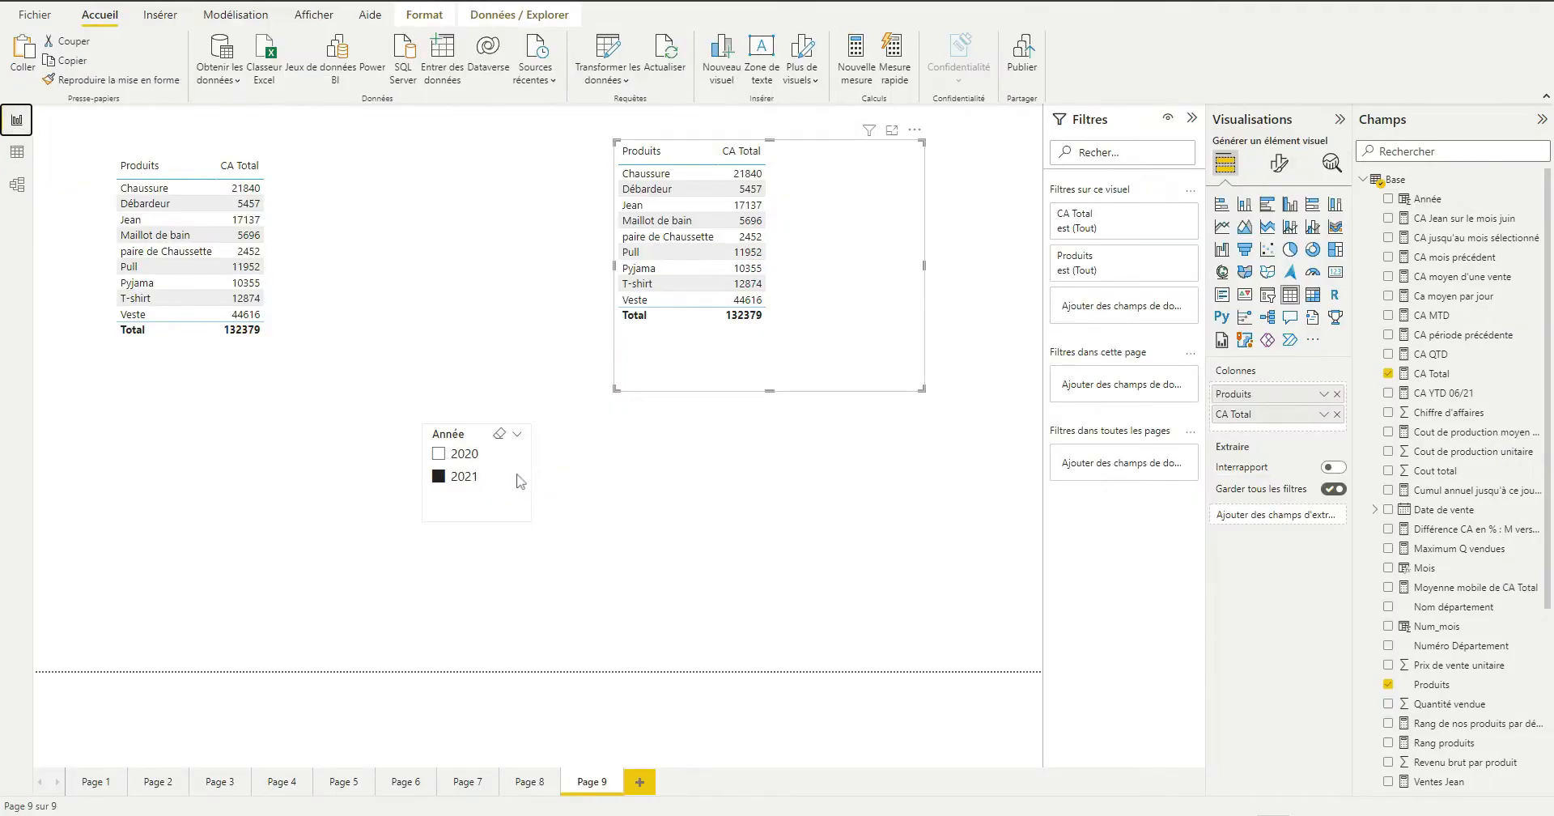
{"action": "left_click", "coordinate": [520, 481]}
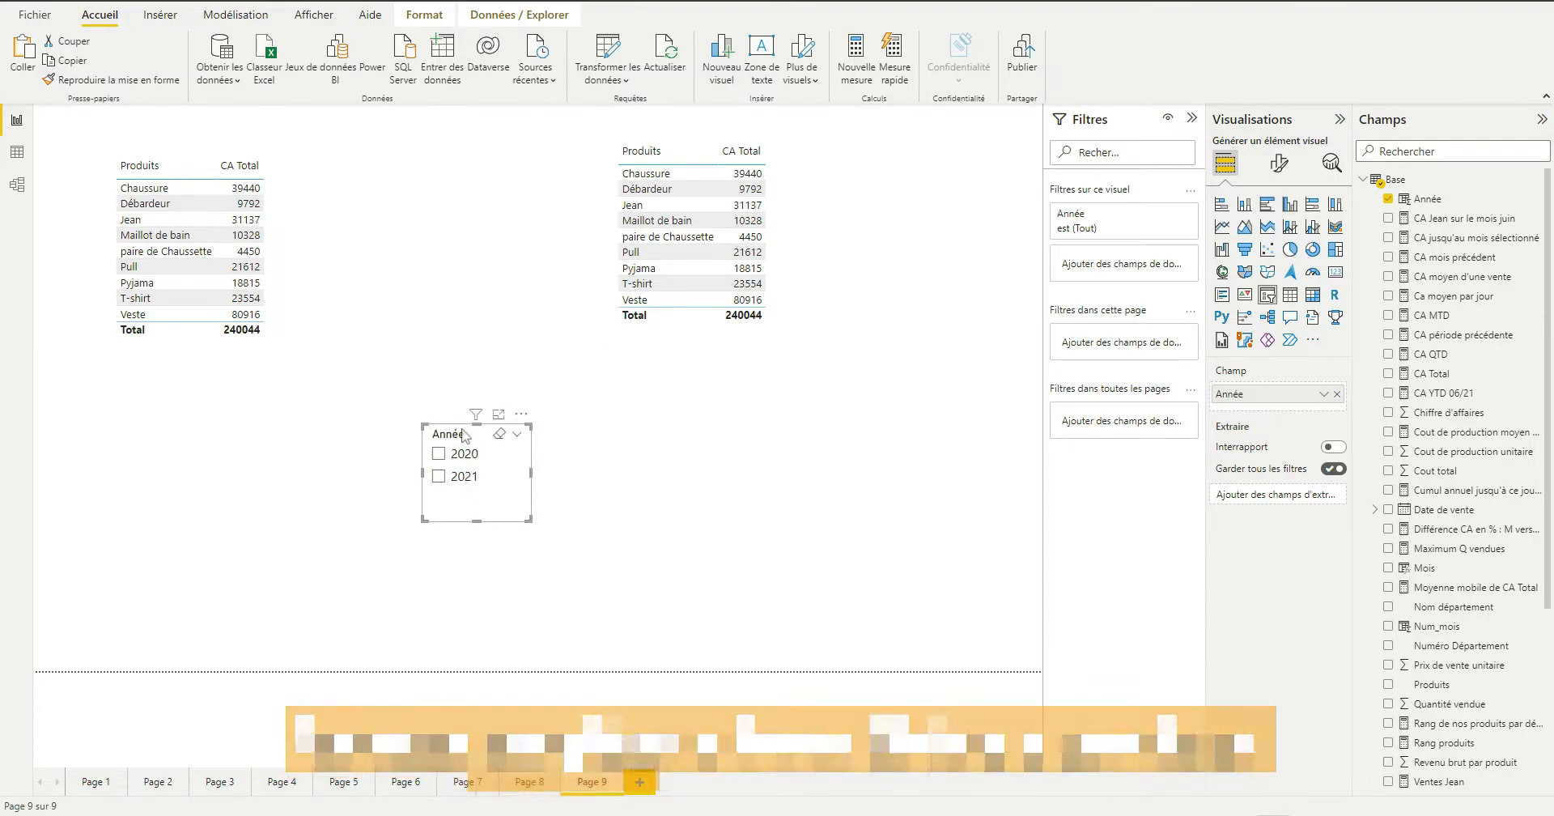
{"action": "left_click", "coordinate": [583, 550]}
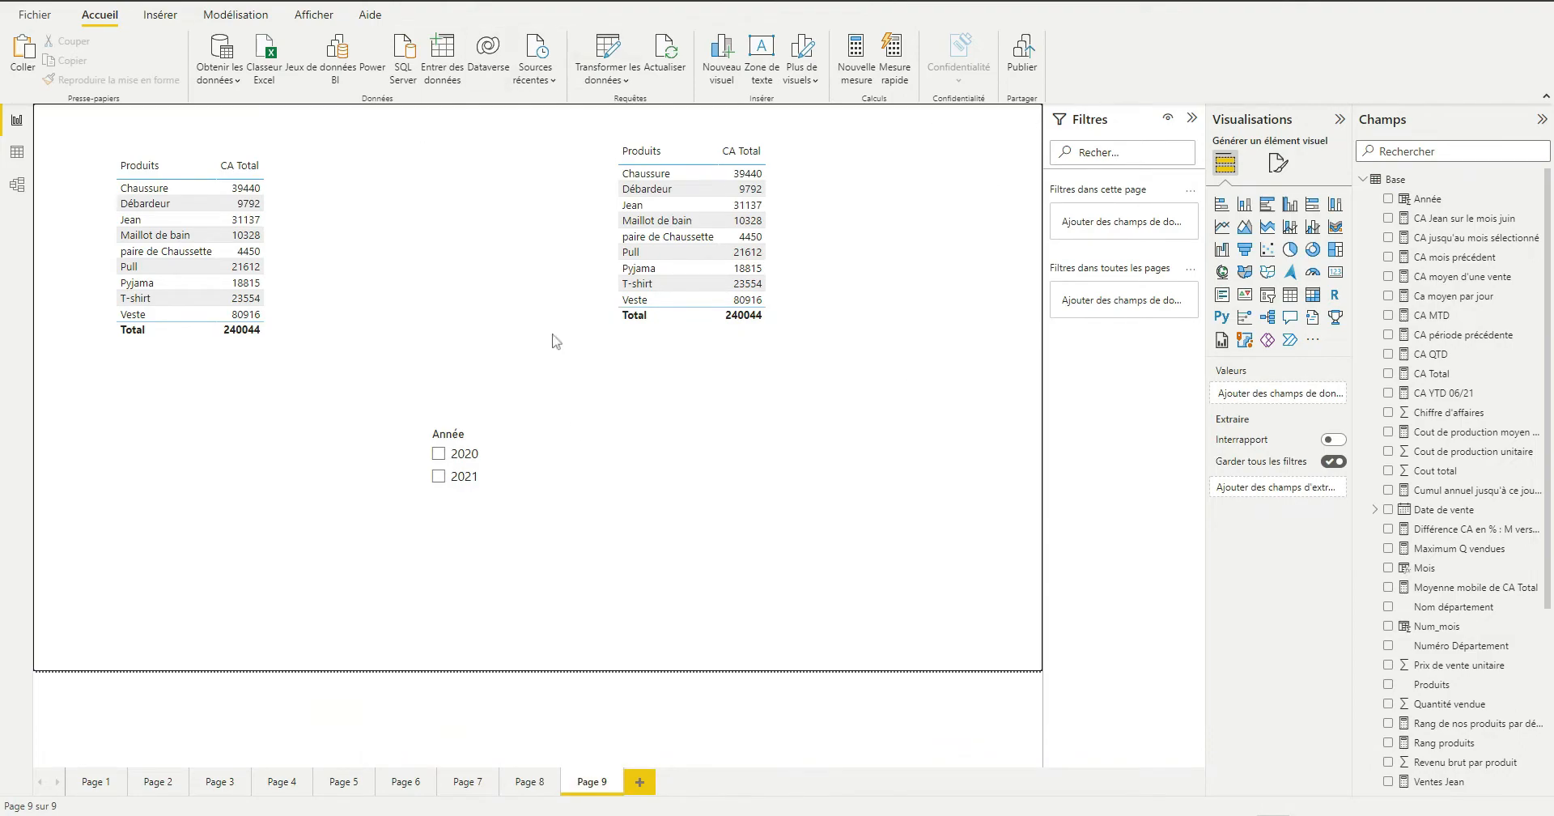
Create a new measure in the Base table and name it "CA moyen d'une vente"
{"action": "right_click", "coordinate": [1396, 180]}
{"action": "key", "text": "Escape"}
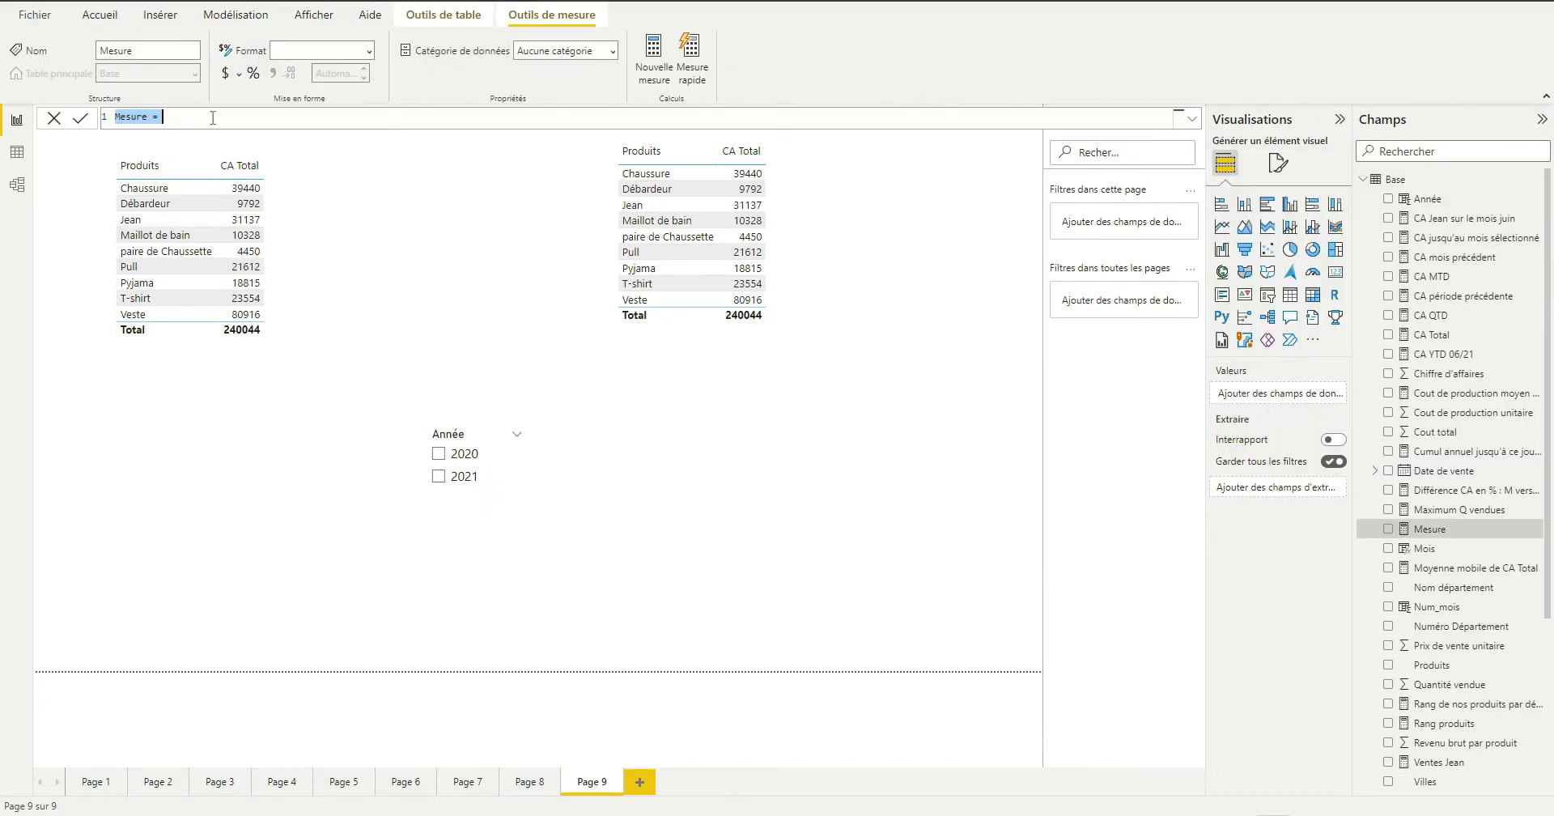
{"action": "left_click", "coordinate": [170, 120]}
{"action": "left_click_drag", "start_coordinate": [143, 119], "coordinate": [115, 120]}
{"action": "type", "text": "CA"}
Define the measure as AVERAGE(Base[Chiffre d'affaires]) and commit the formula
{"action": "type", "text": "aver"}
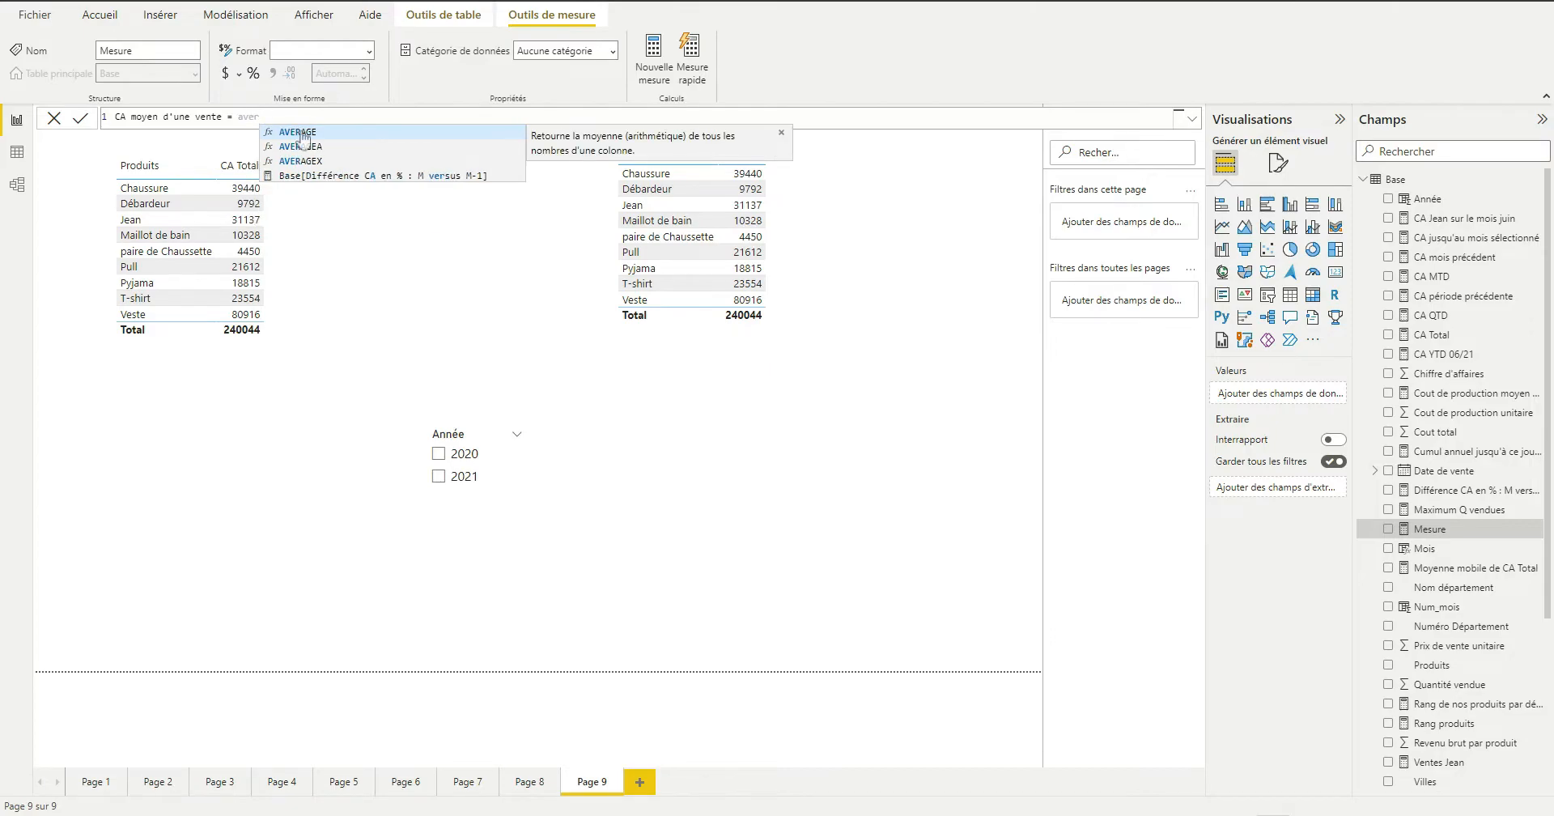
{"action": "left_click", "coordinate": [302, 134]}
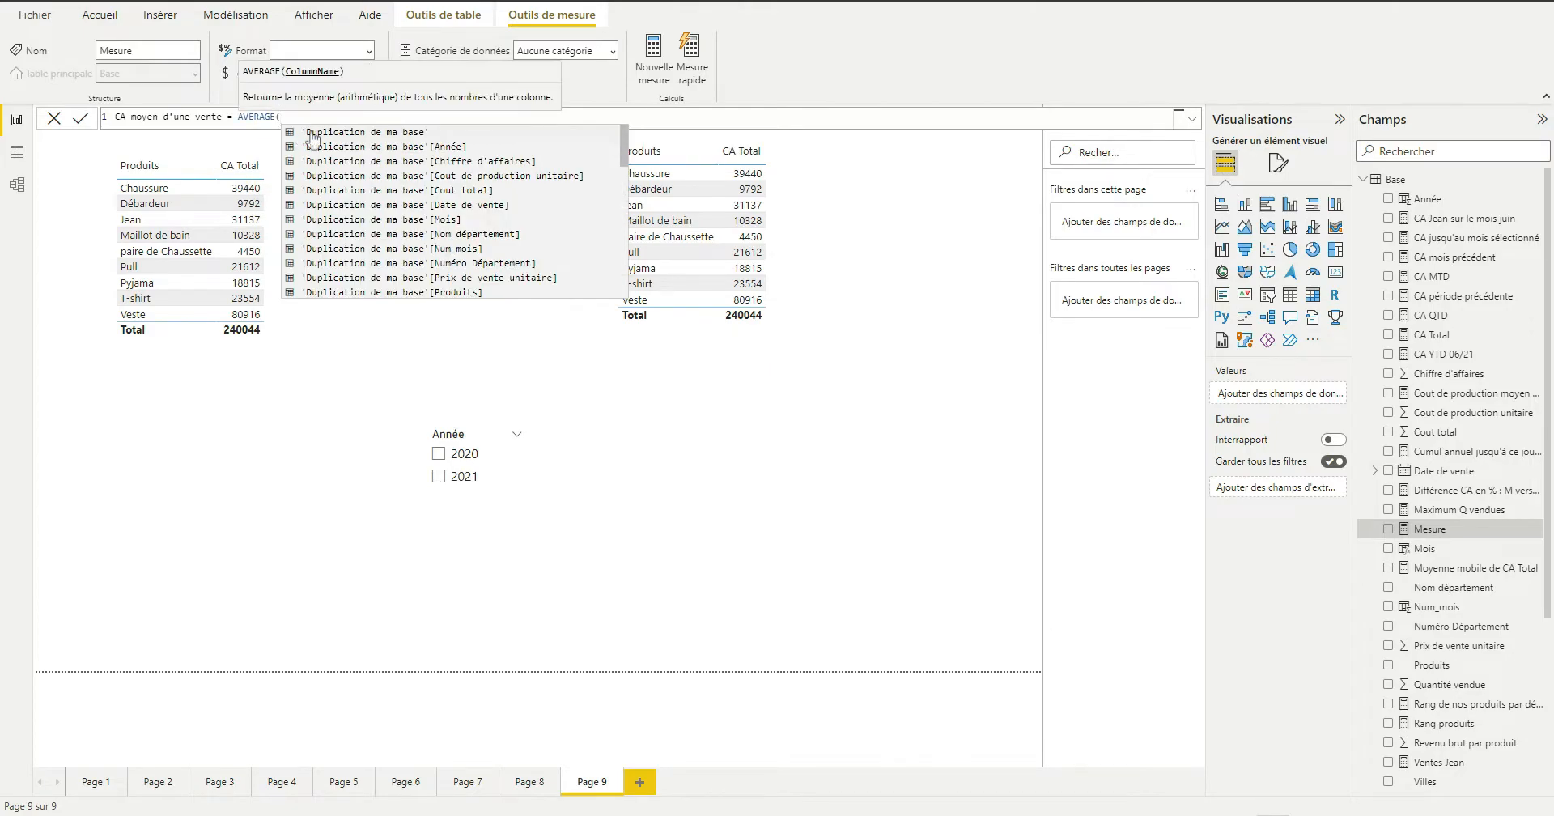
{"action": "type", "text": "chif"}
{"action": "left_click", "coordinate": [333, 148]}
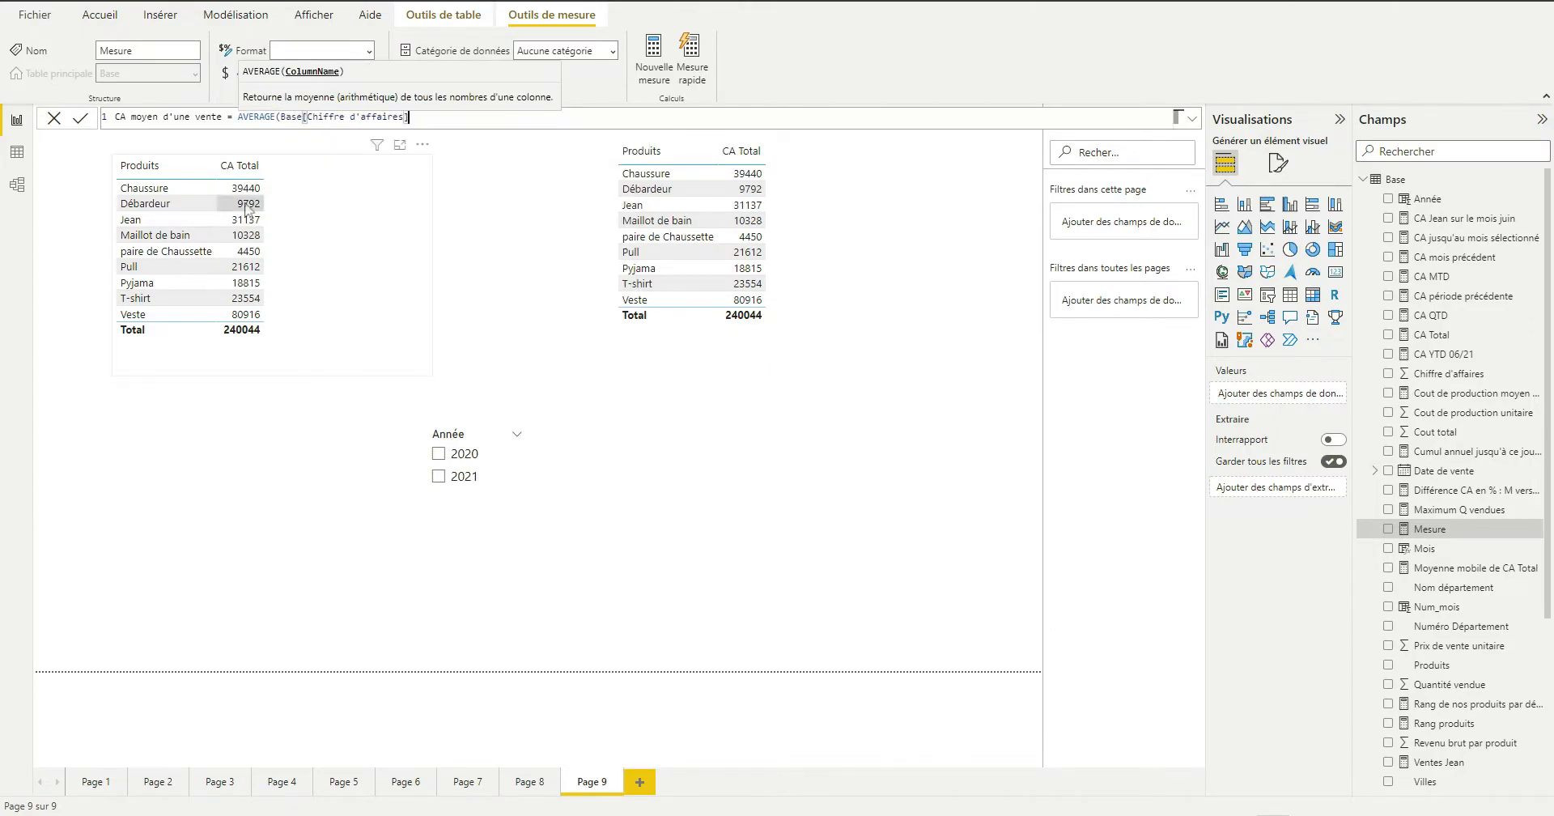
{"action": "type", "text": ")"}
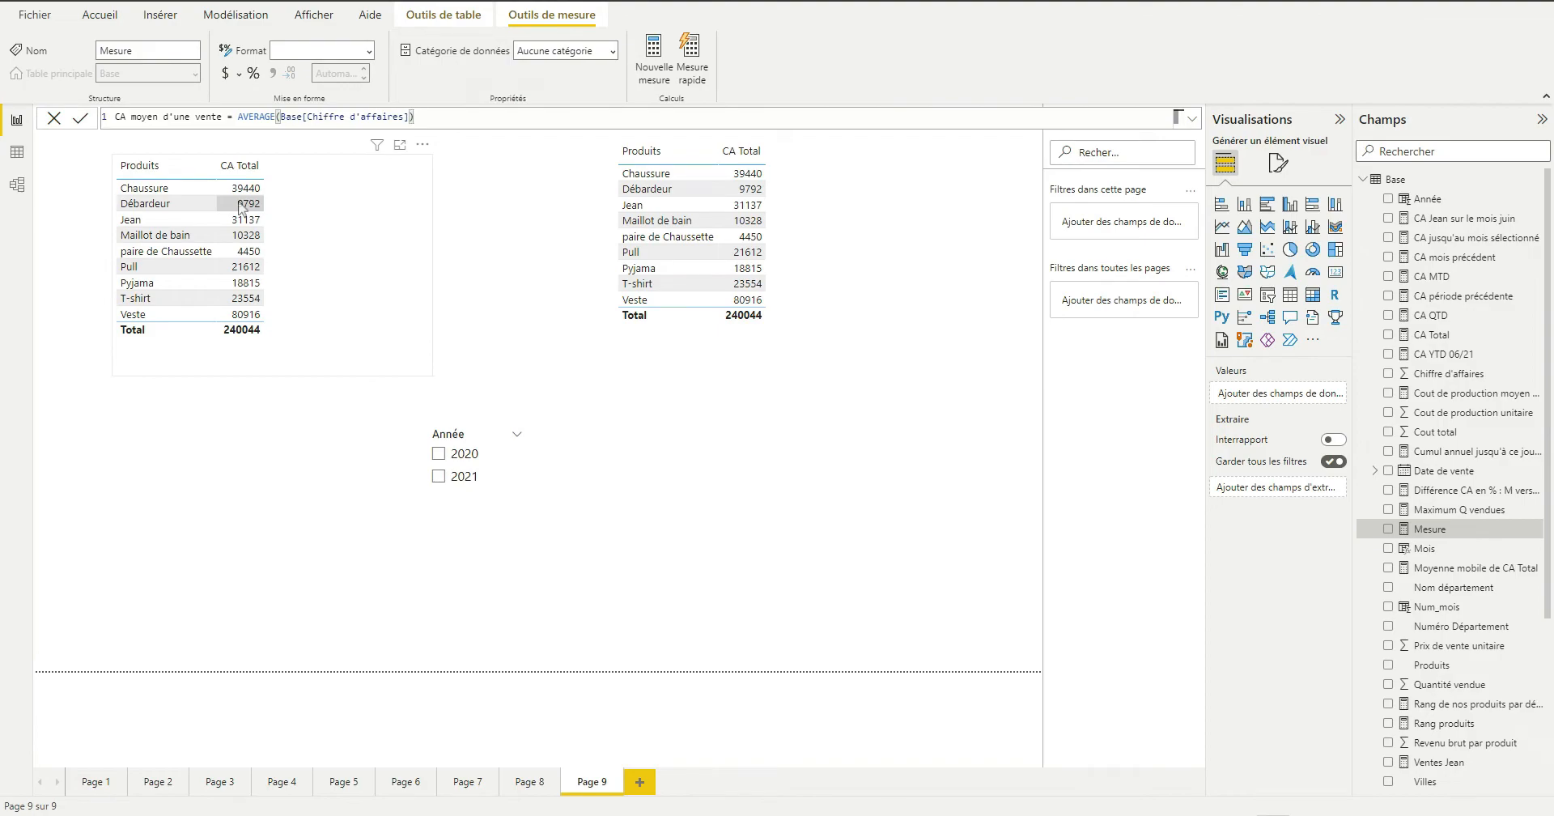
{"action": "key", "text": "Return"}
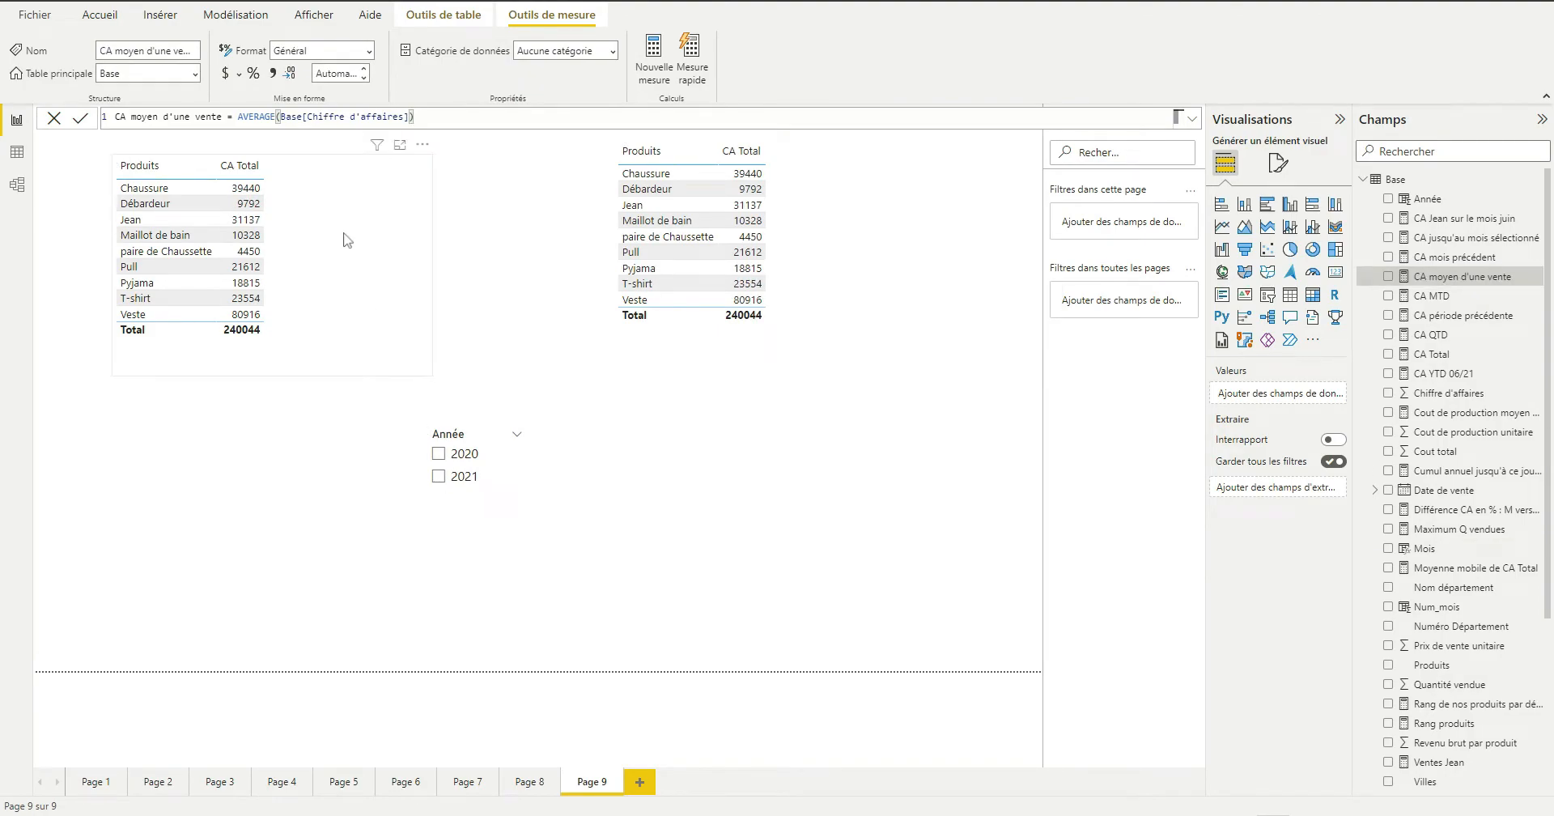
Add the CA moyen d'une vente measure as a column after CA Total in the first products table
{"action": "left_click", "coordinate": [347, 288]}
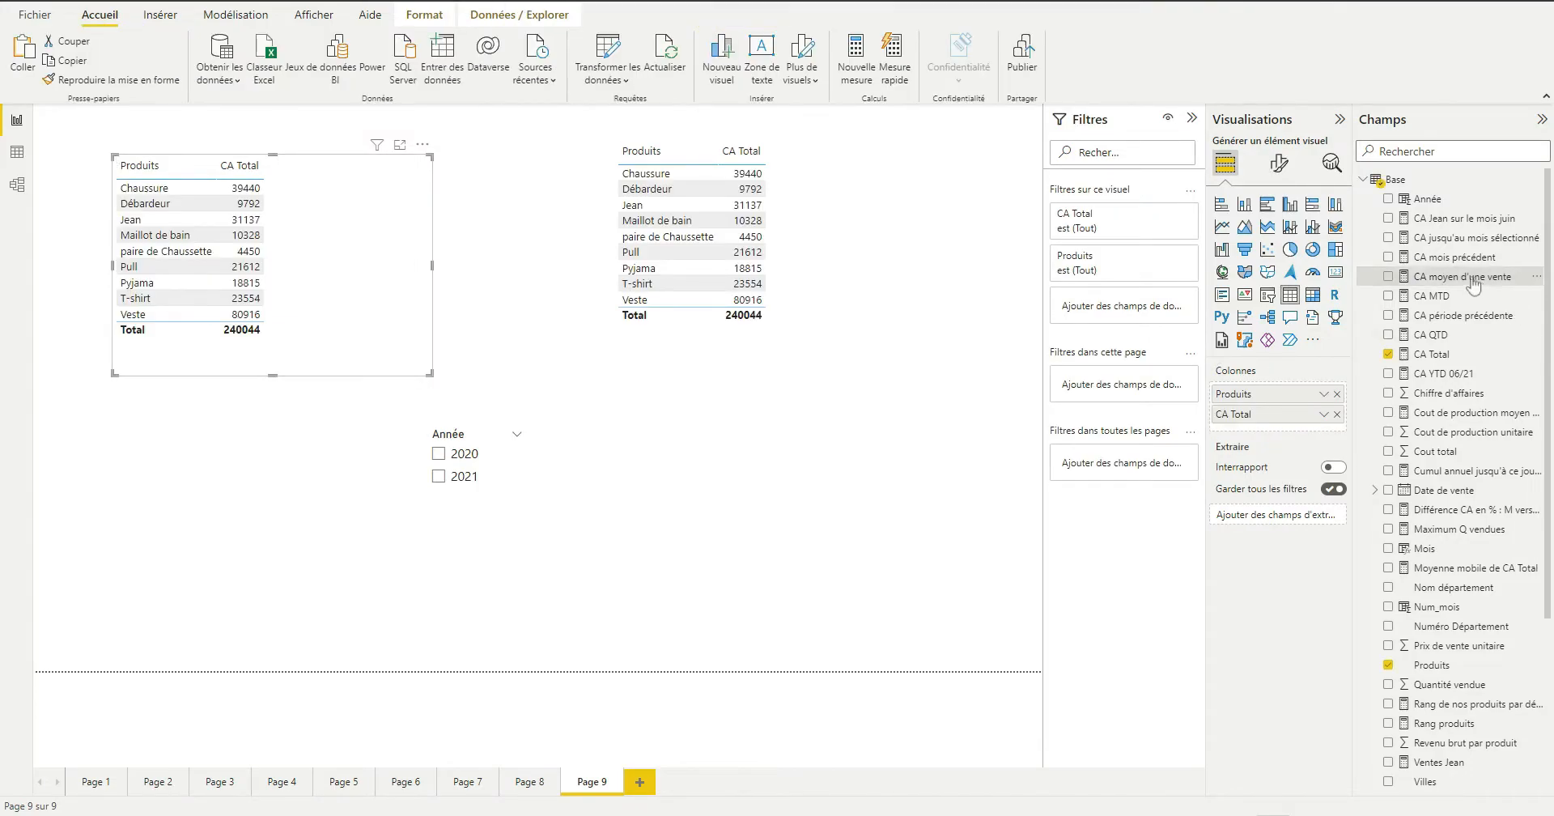
{"action": "left_click_drag", "start_coordinate": [1475, 276], "coordinate": [1279, 431]}
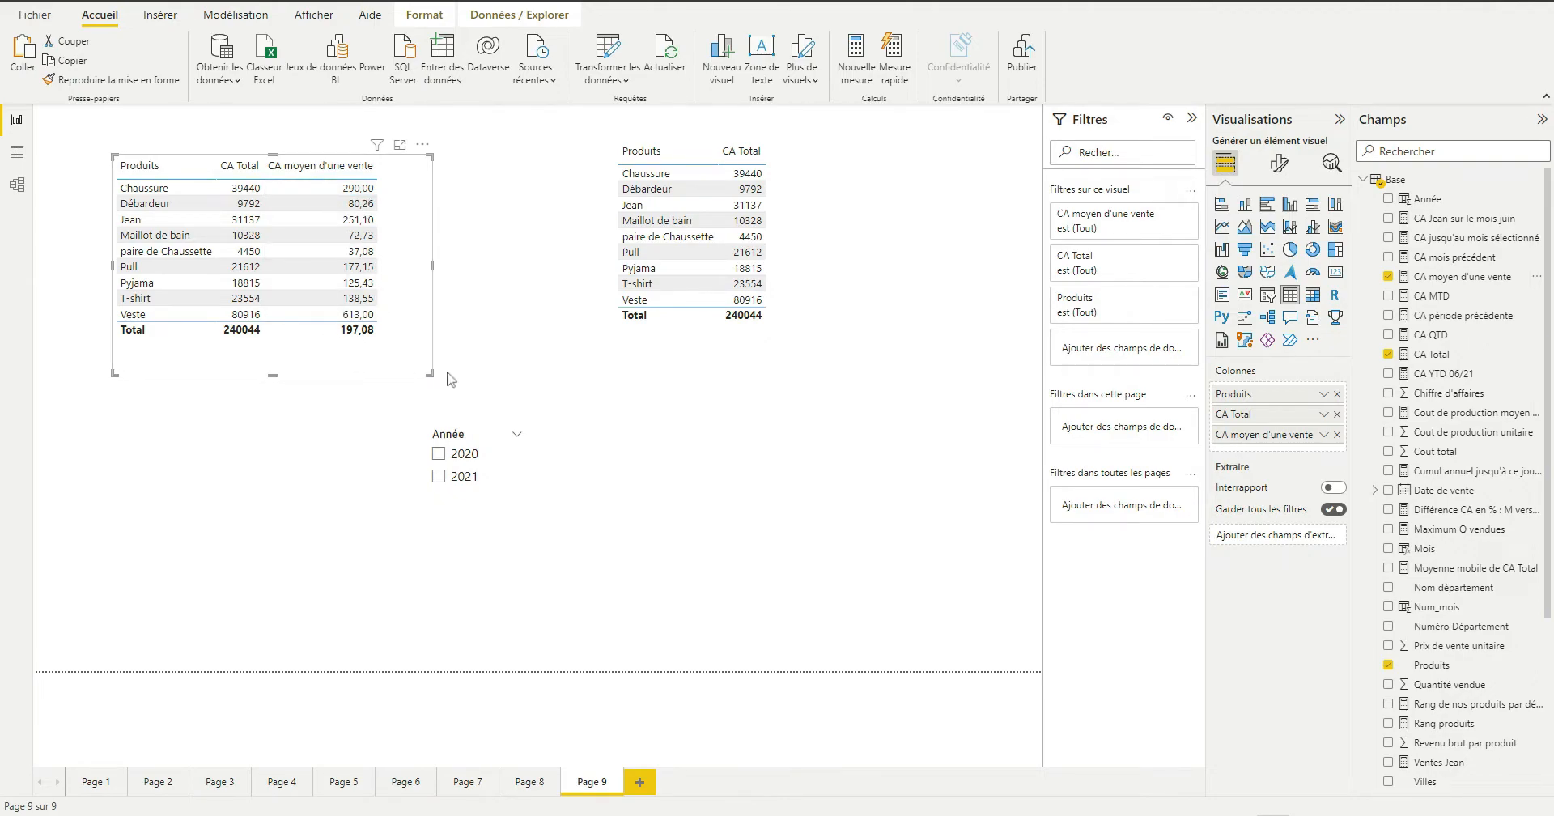
Check the average sale per product for 2020 and for 2021 using the Année slicer, and clear the filter
{"action": "left_click", "coordinate": [436, 450]}
{"action": "left_click", "coordinate": [438, 451]}
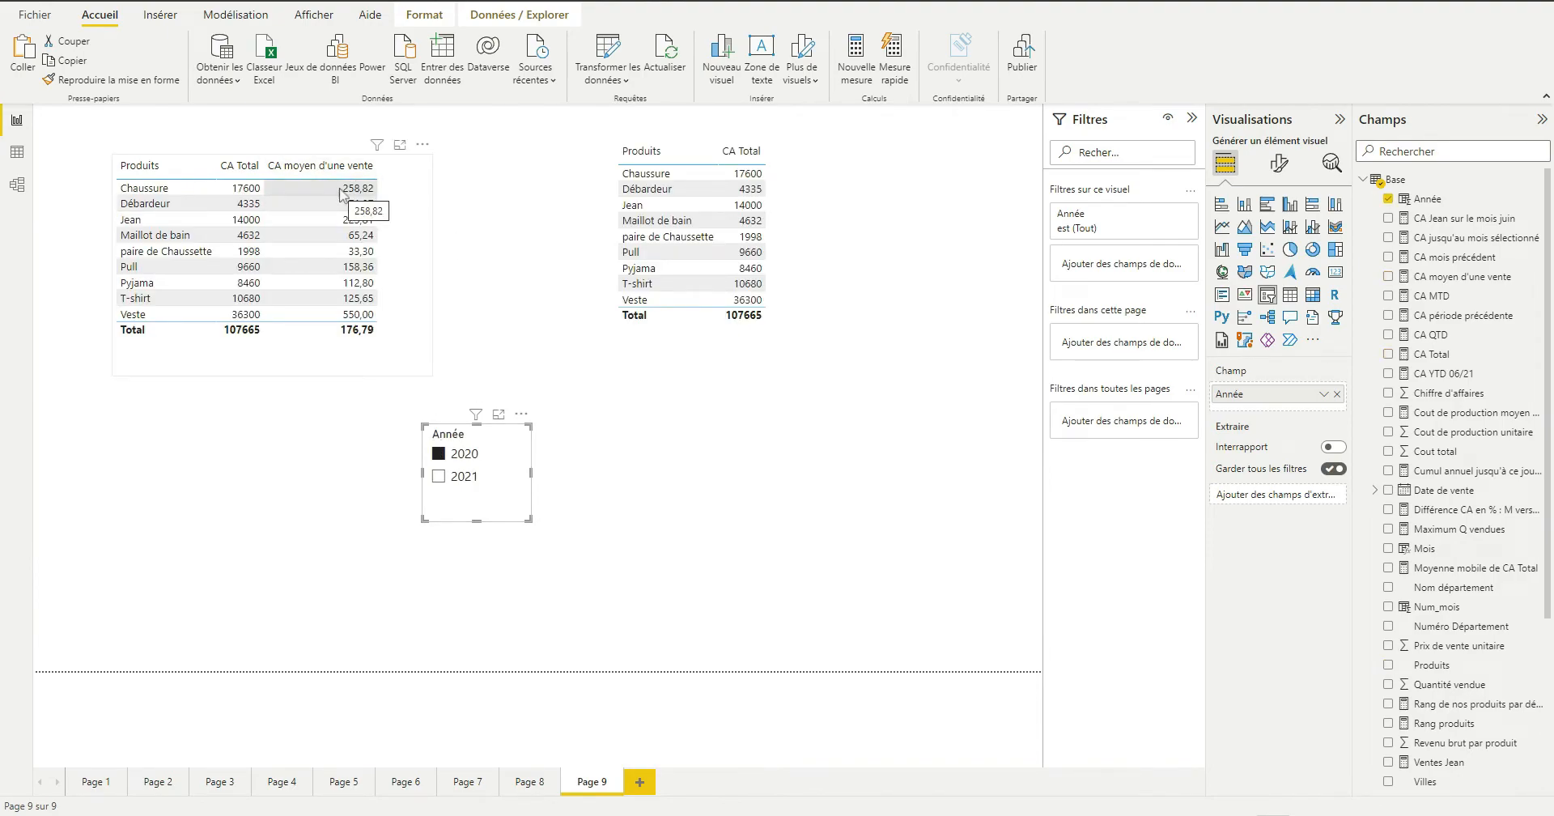
{"action": "left_click", "coordinate": [438, 476]}
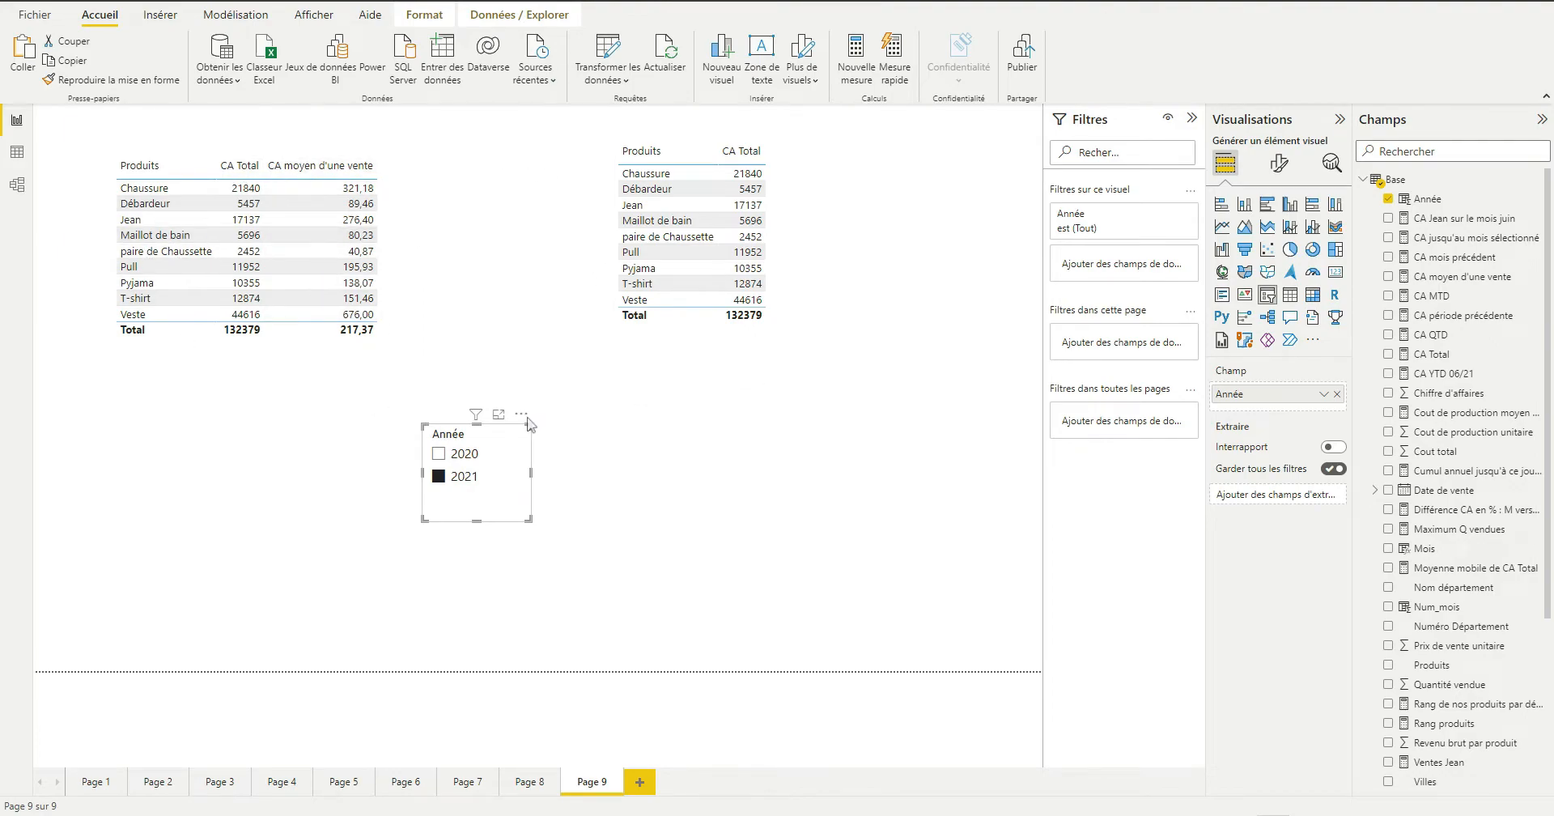
{"action": "left_click", "coordinate": [499, 437]}
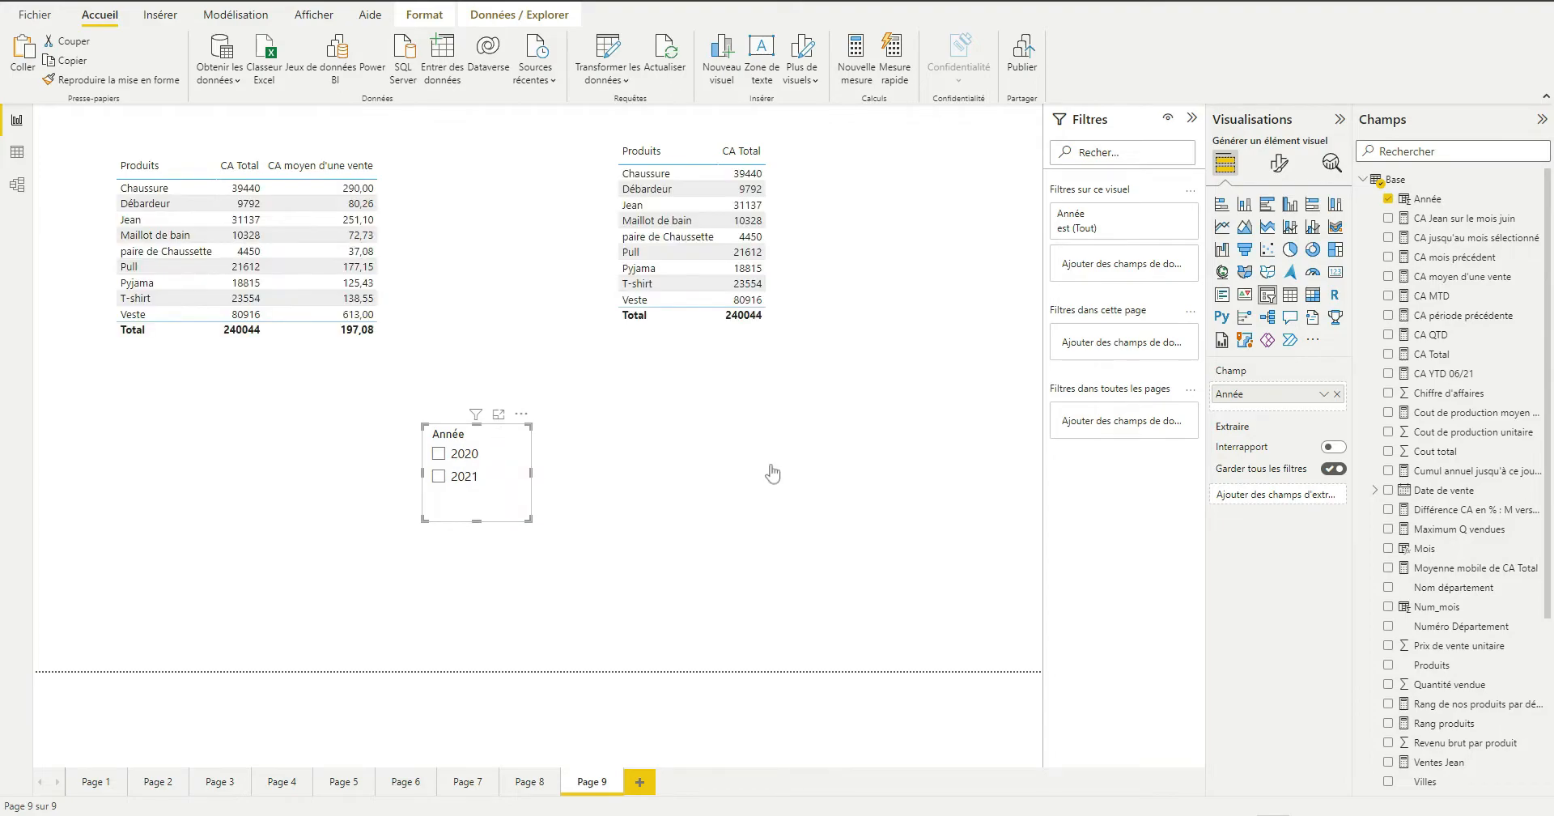
Create another measure in the Base table and name it "CA moyen par mois"
{"action": "right_click", "coordinate": [1413, 184]}
{"action": "left_click", "coordinate": [1341, 190]}
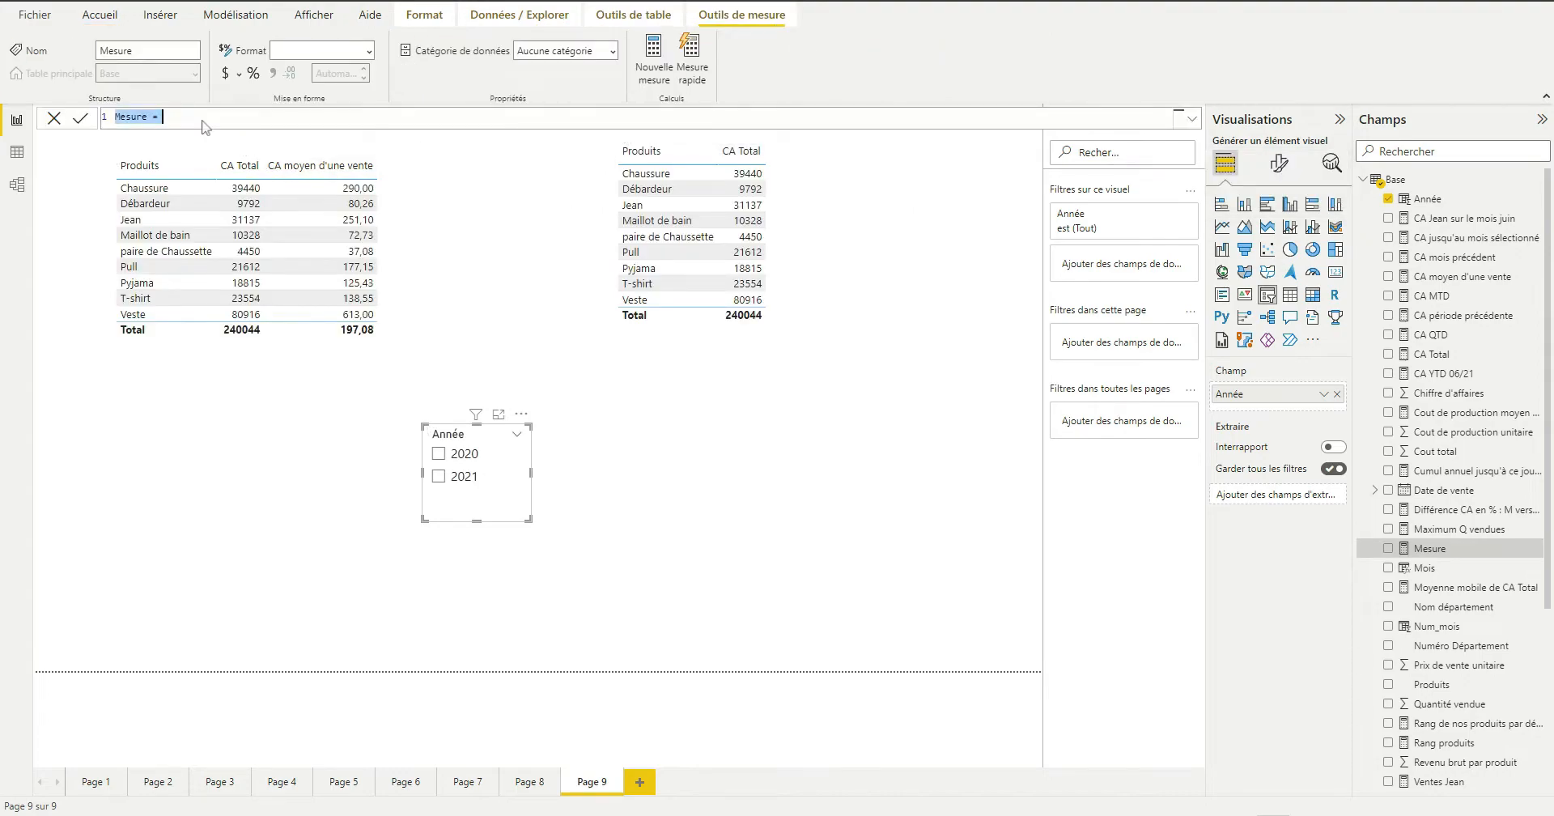
{"action": "left_click", "coordinate": [204, 127]}
{"action": "double_click", "coordinate": [148, 119]}
{"action": "type", "text": "C"}
{"action": "type", "text": "A moyen par mois = avera"}
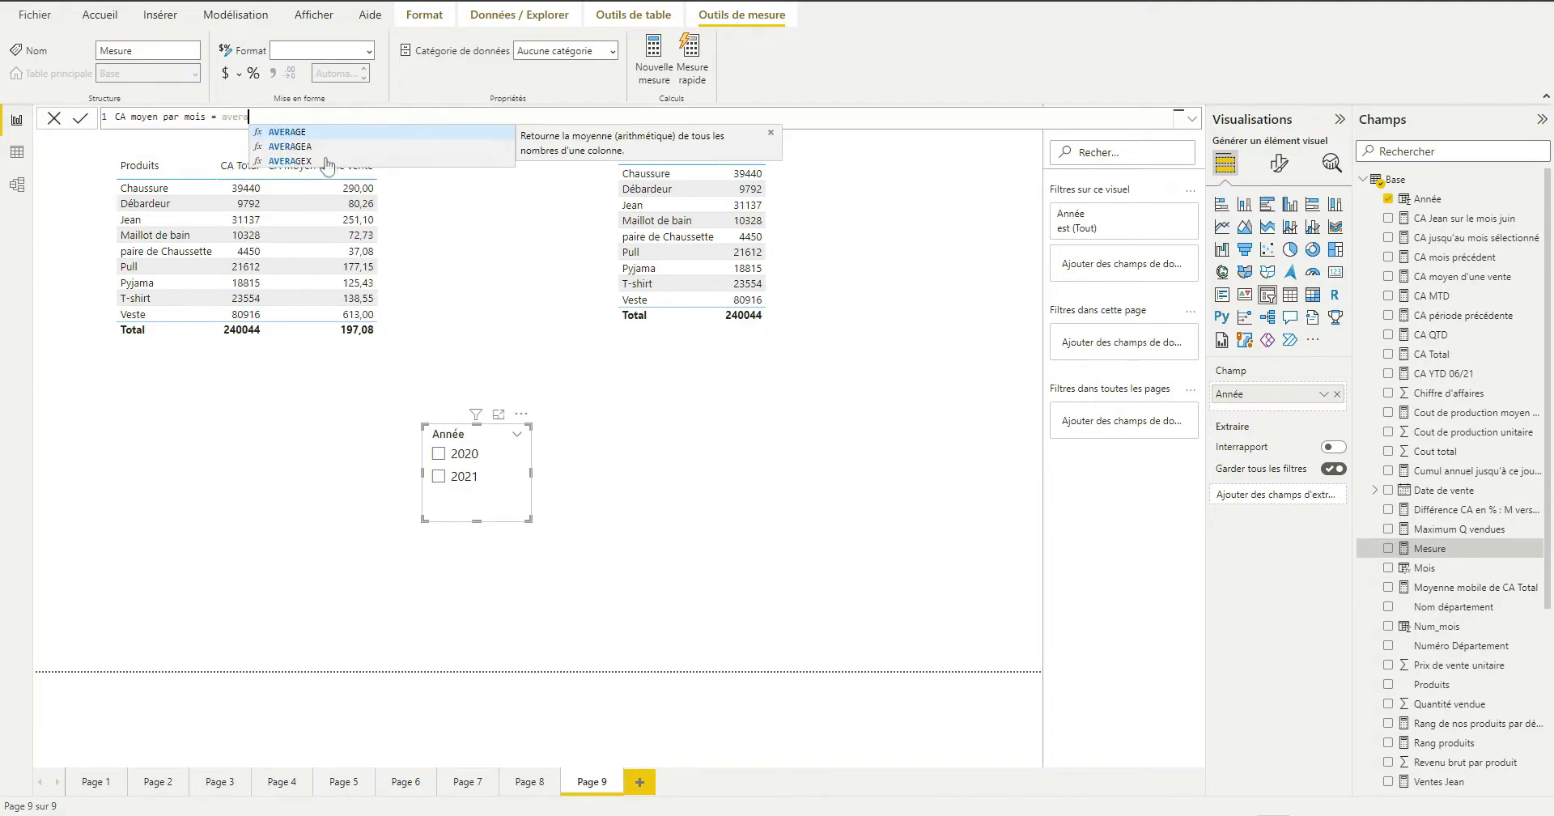
Start the measure's formula with AVERAGEX, using VALUES(Base[Date de vente].[Month]) as its table argument
{"action": "left_click", "coordinate": [323, 160]}
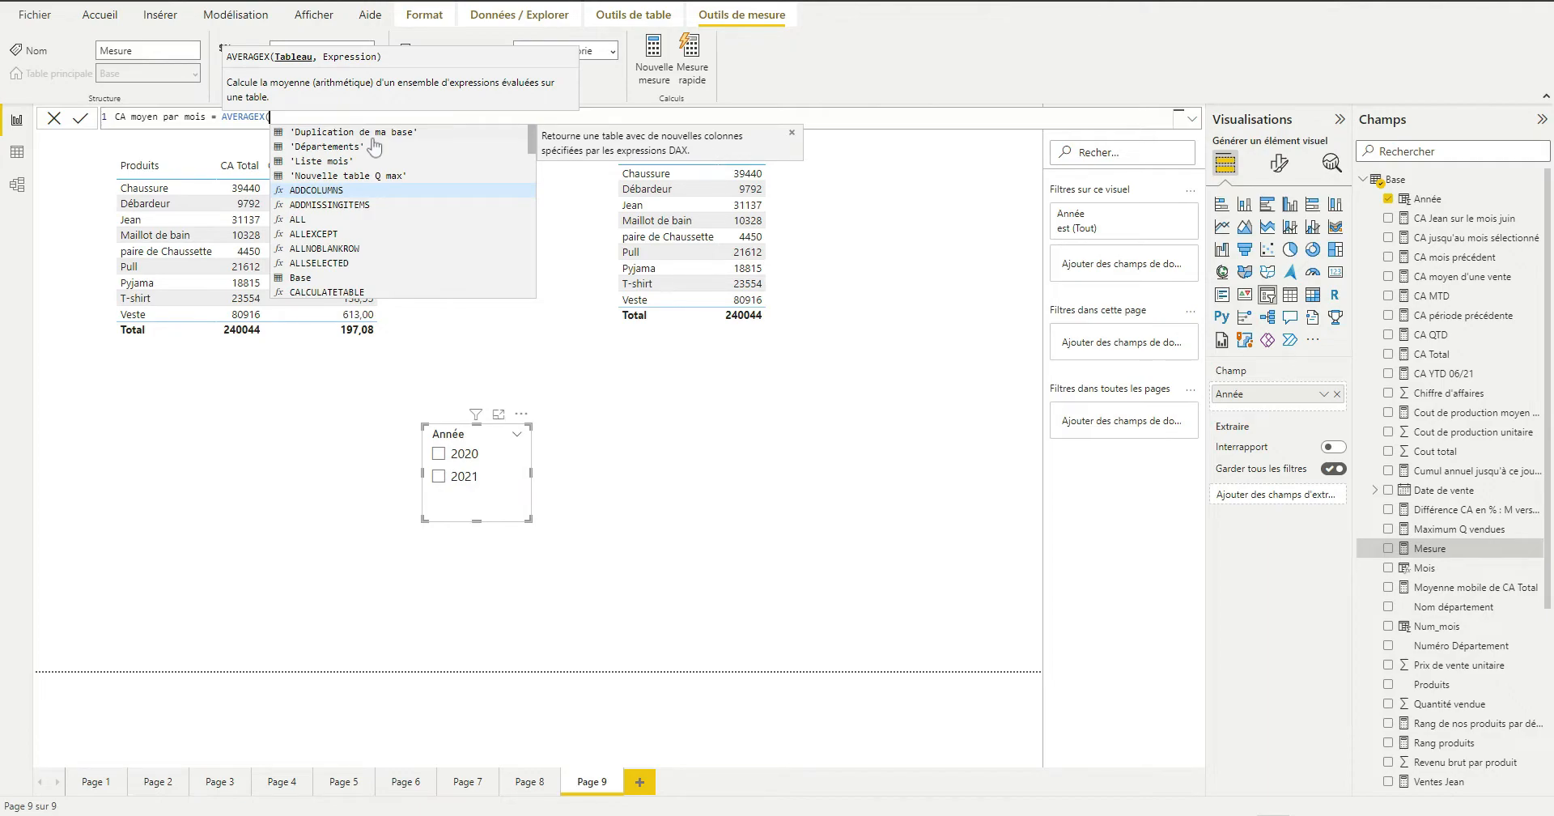
{"action": "type", "text": "val"}
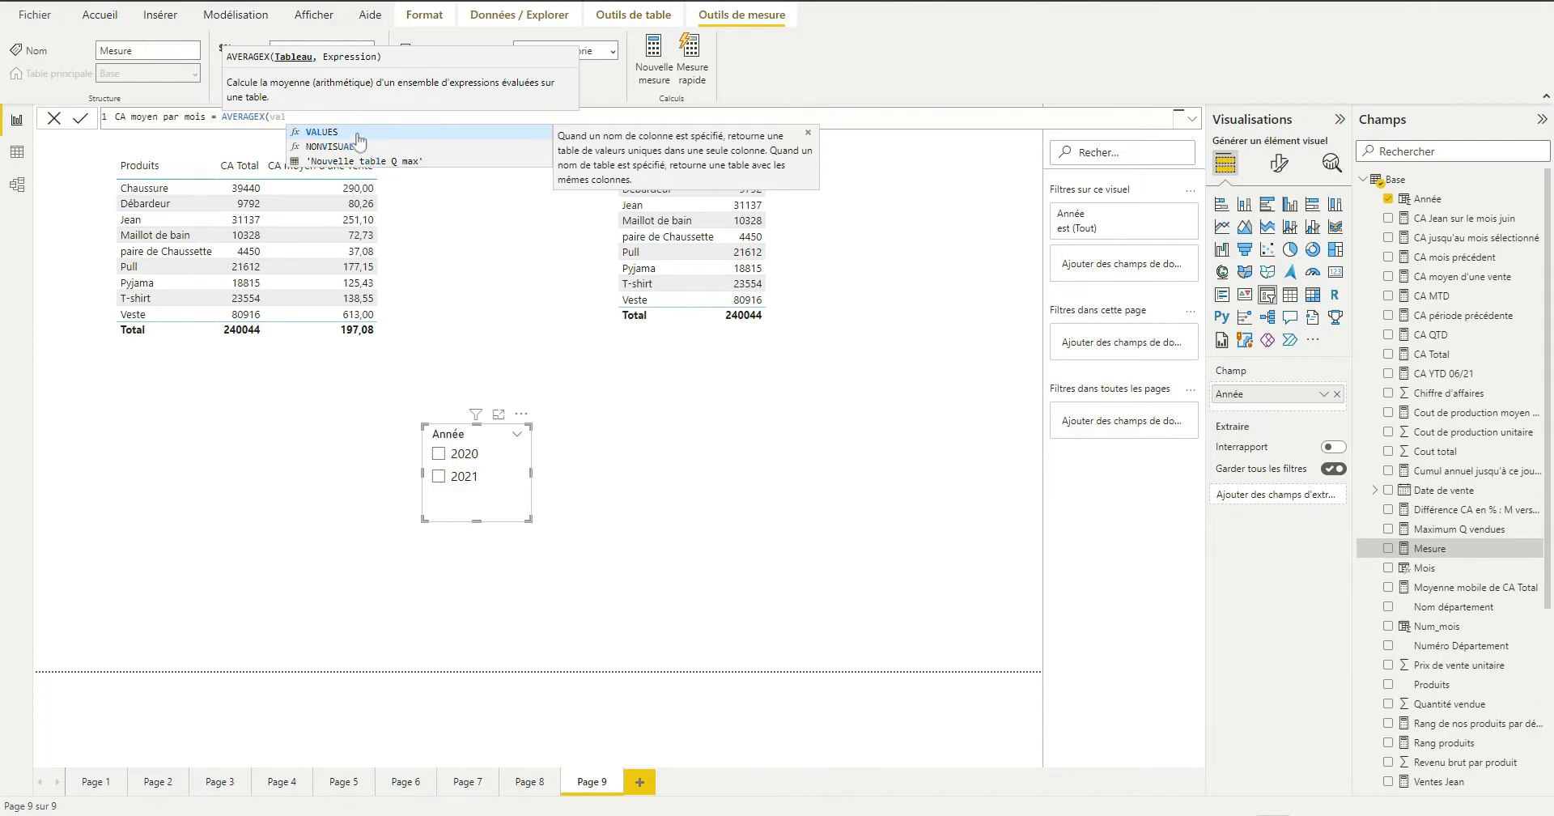
{"action": "left_click", "coordinate": [356, 132]}
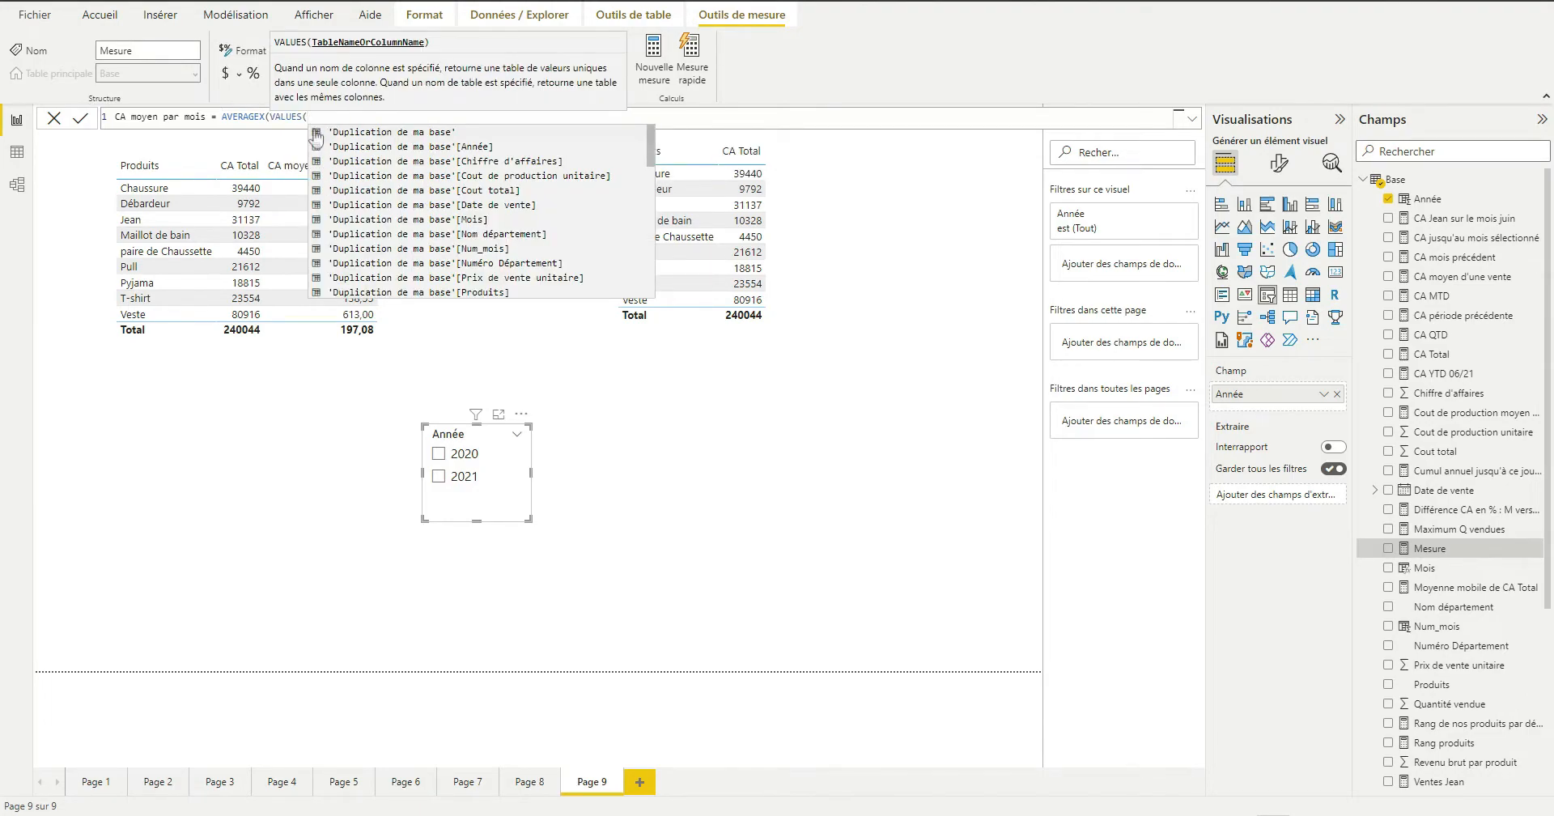
{"action": "type", "text": "date"}
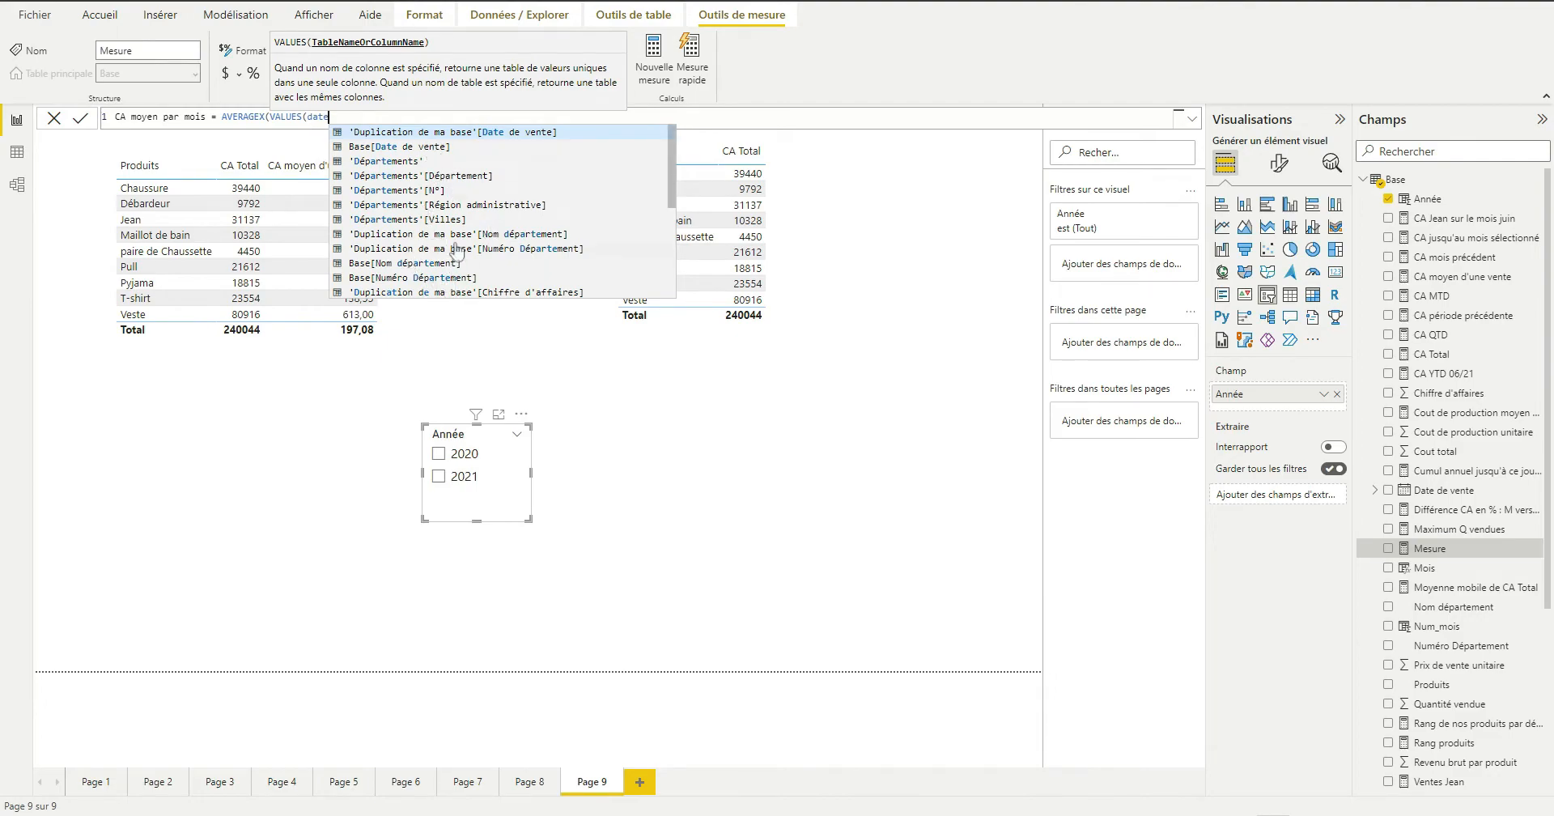
{"action": "left_click", "coordinate": [398, 147]}
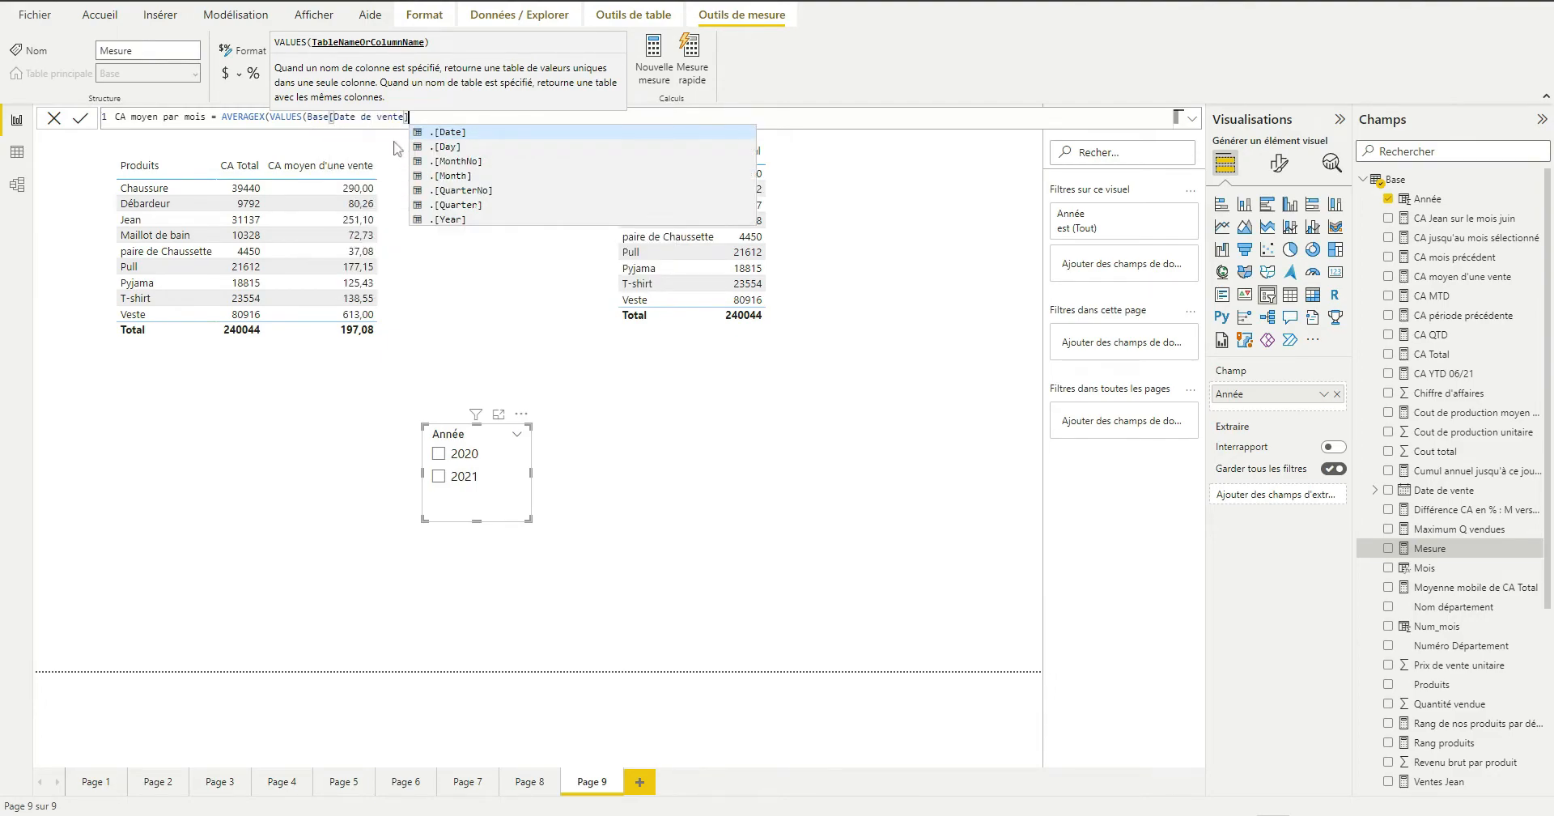
{"action": "left_click", "coordinate": [458, 177]}
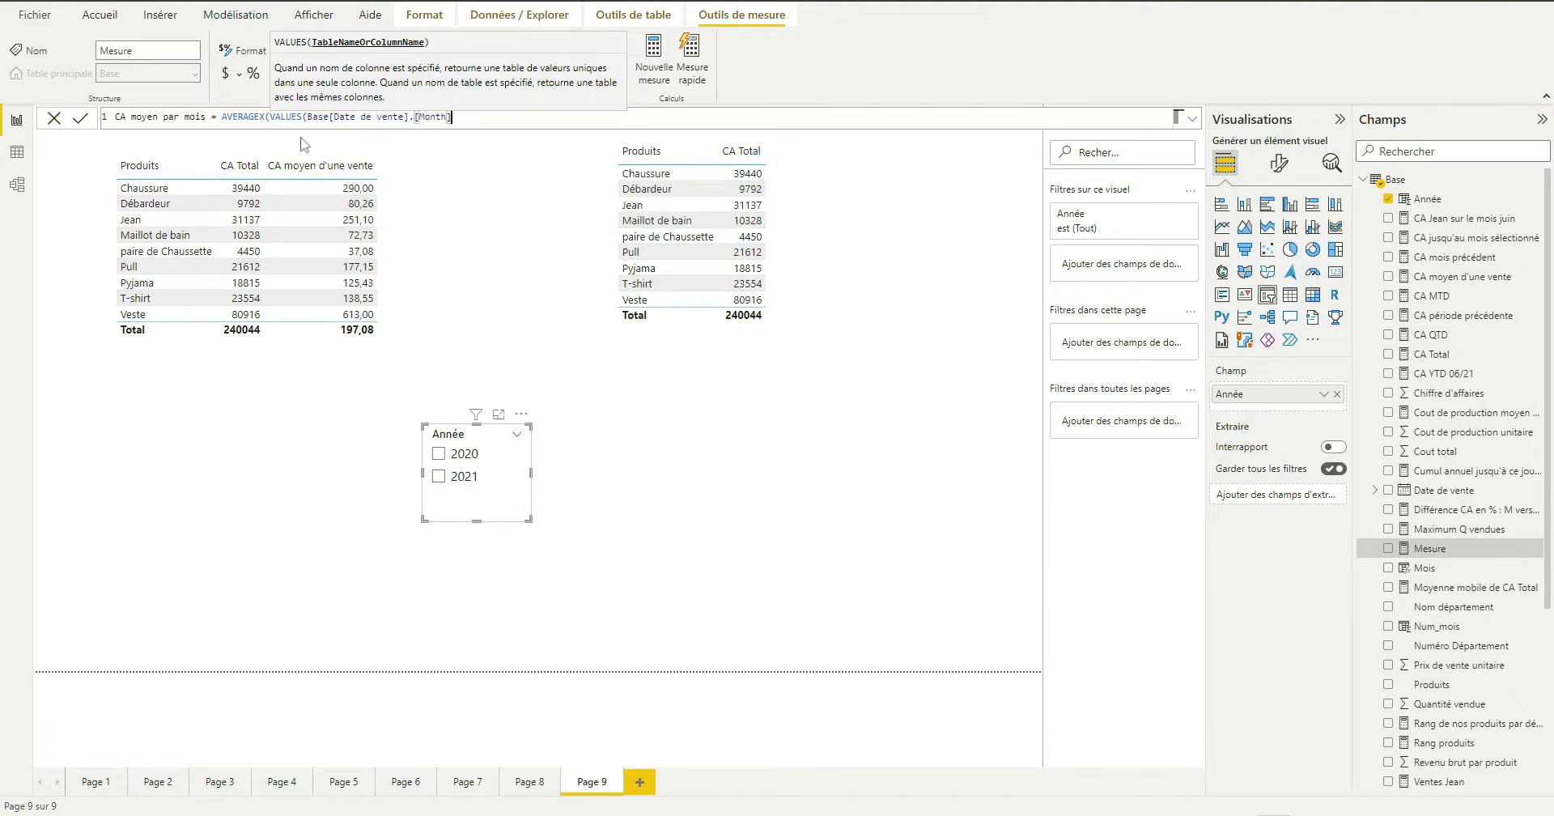
{"action": "type", "text": ")"}
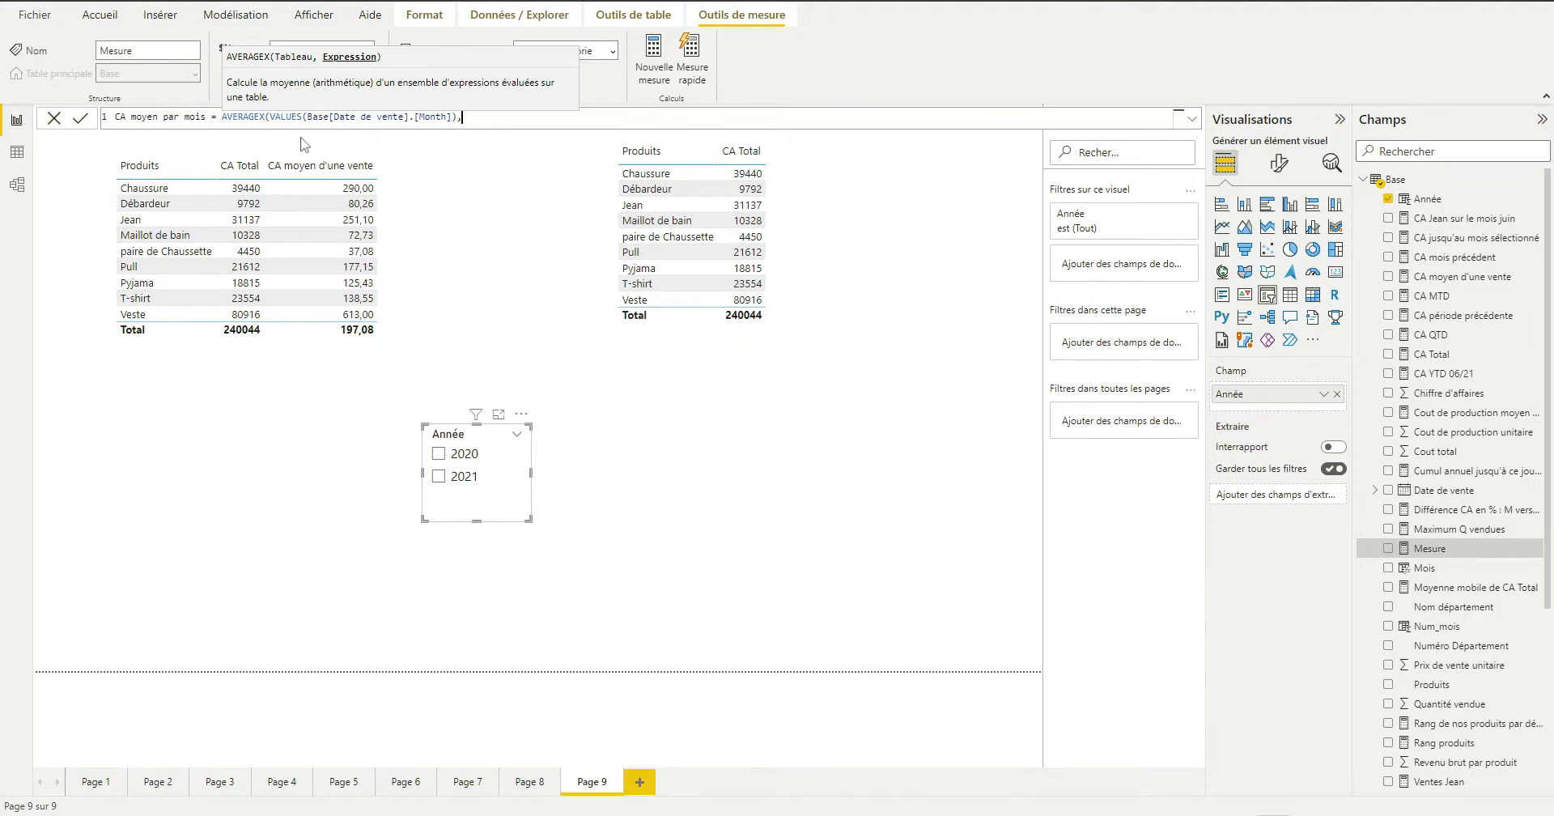
Use [CA Total] as the AVERAGEX expression, close the formula and commit the measure
{"action": "type", "text": ",c"}
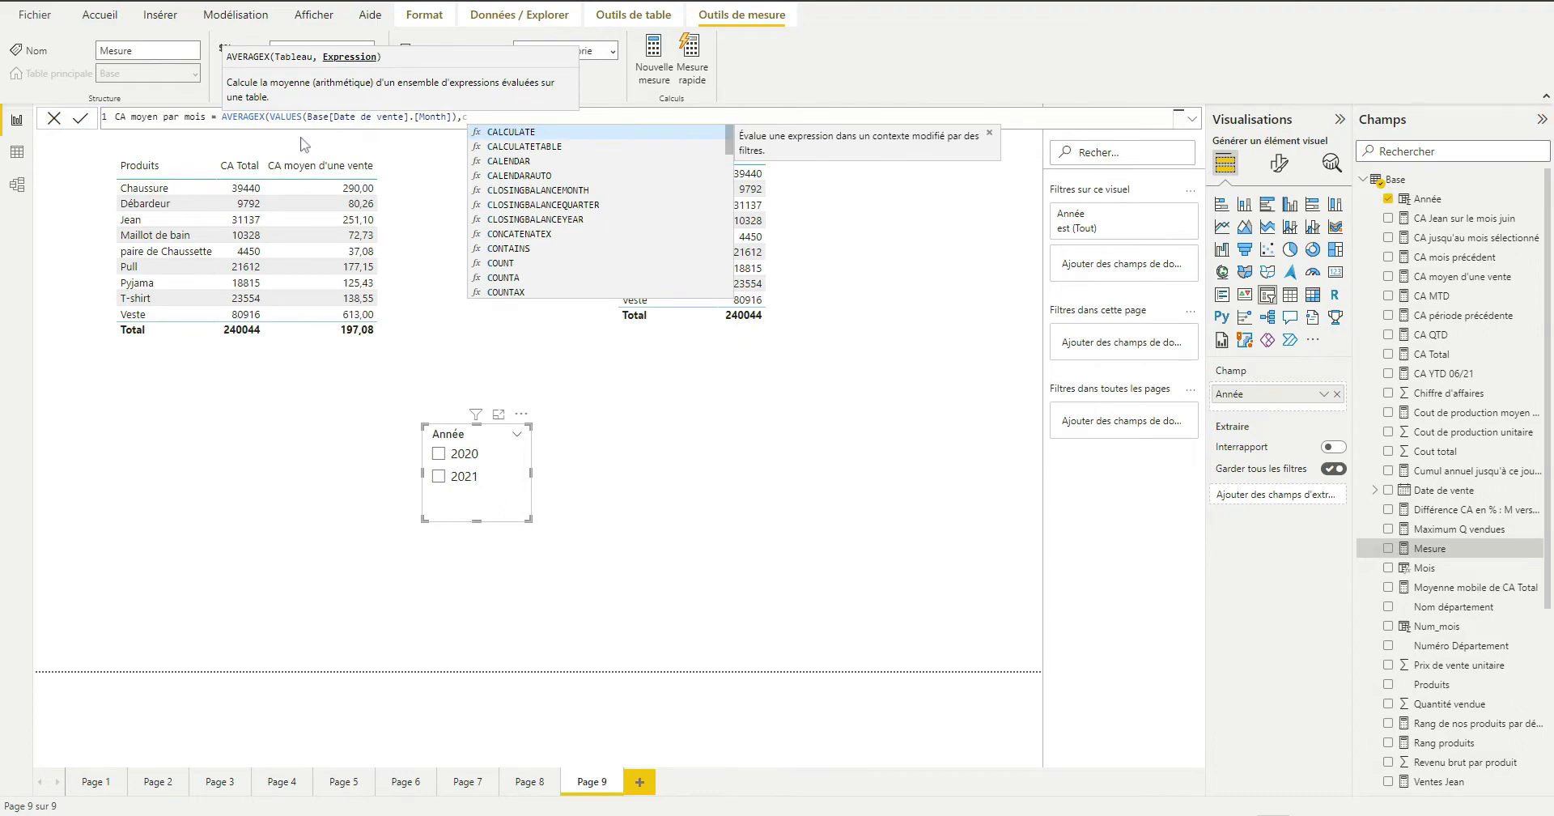
{"action": "type", "text": "a"}
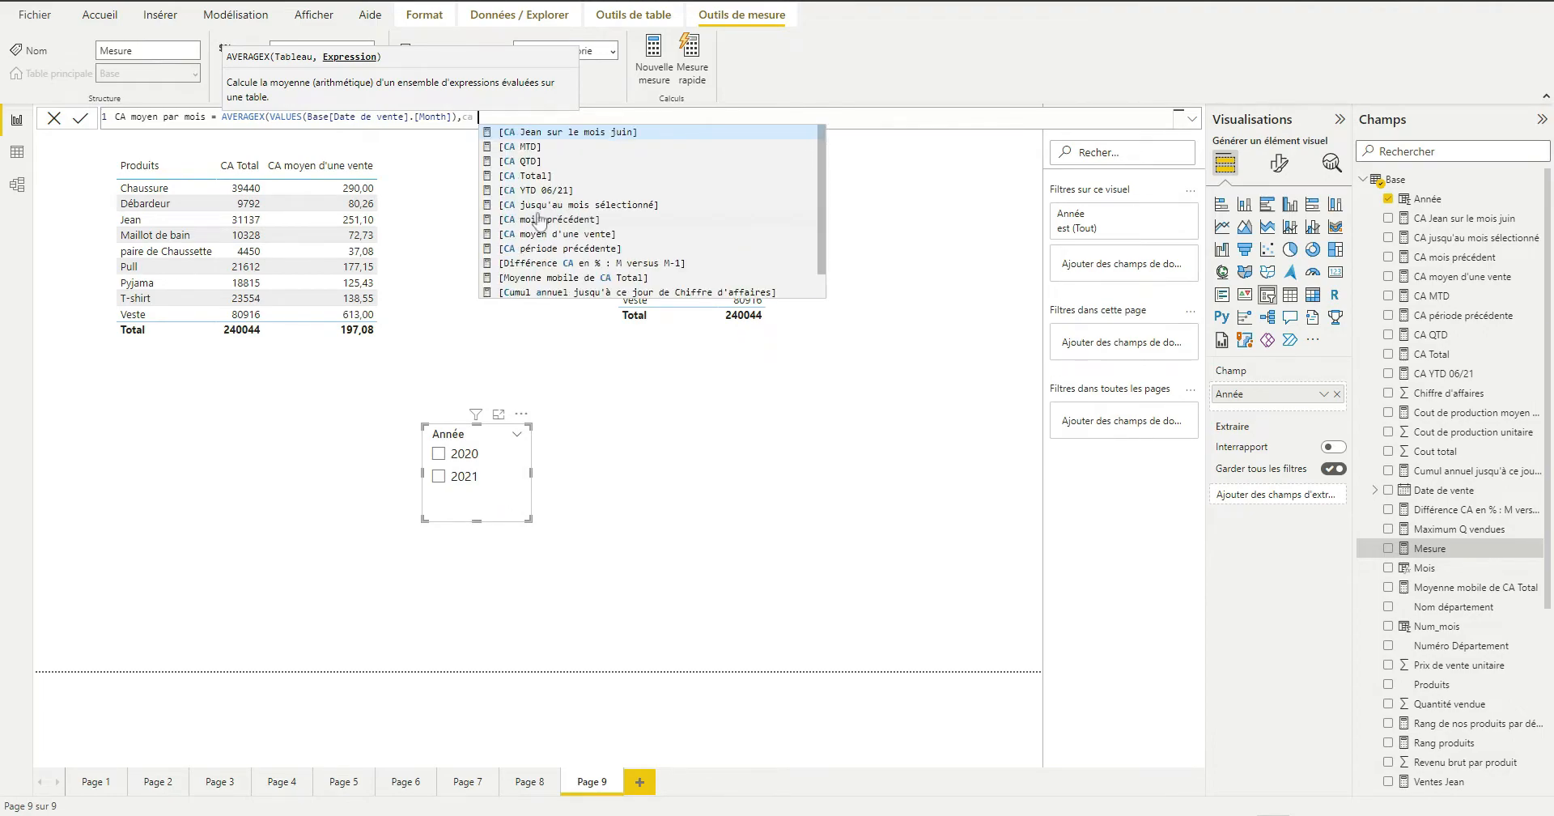
{"action": "type", "text": " total"}
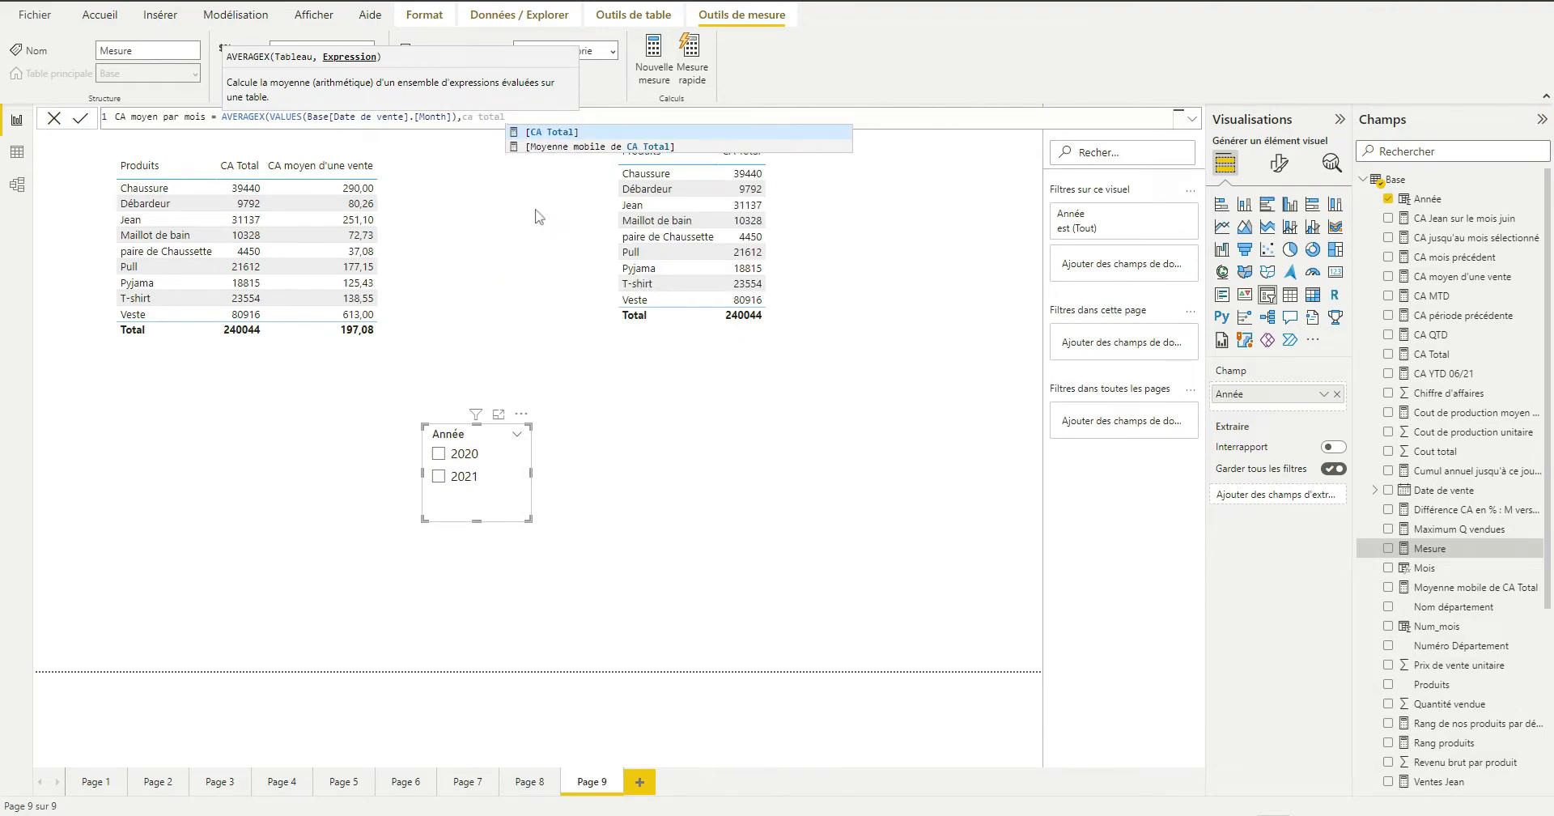
{"action": "left_click", "coordinate": [520, 132]}
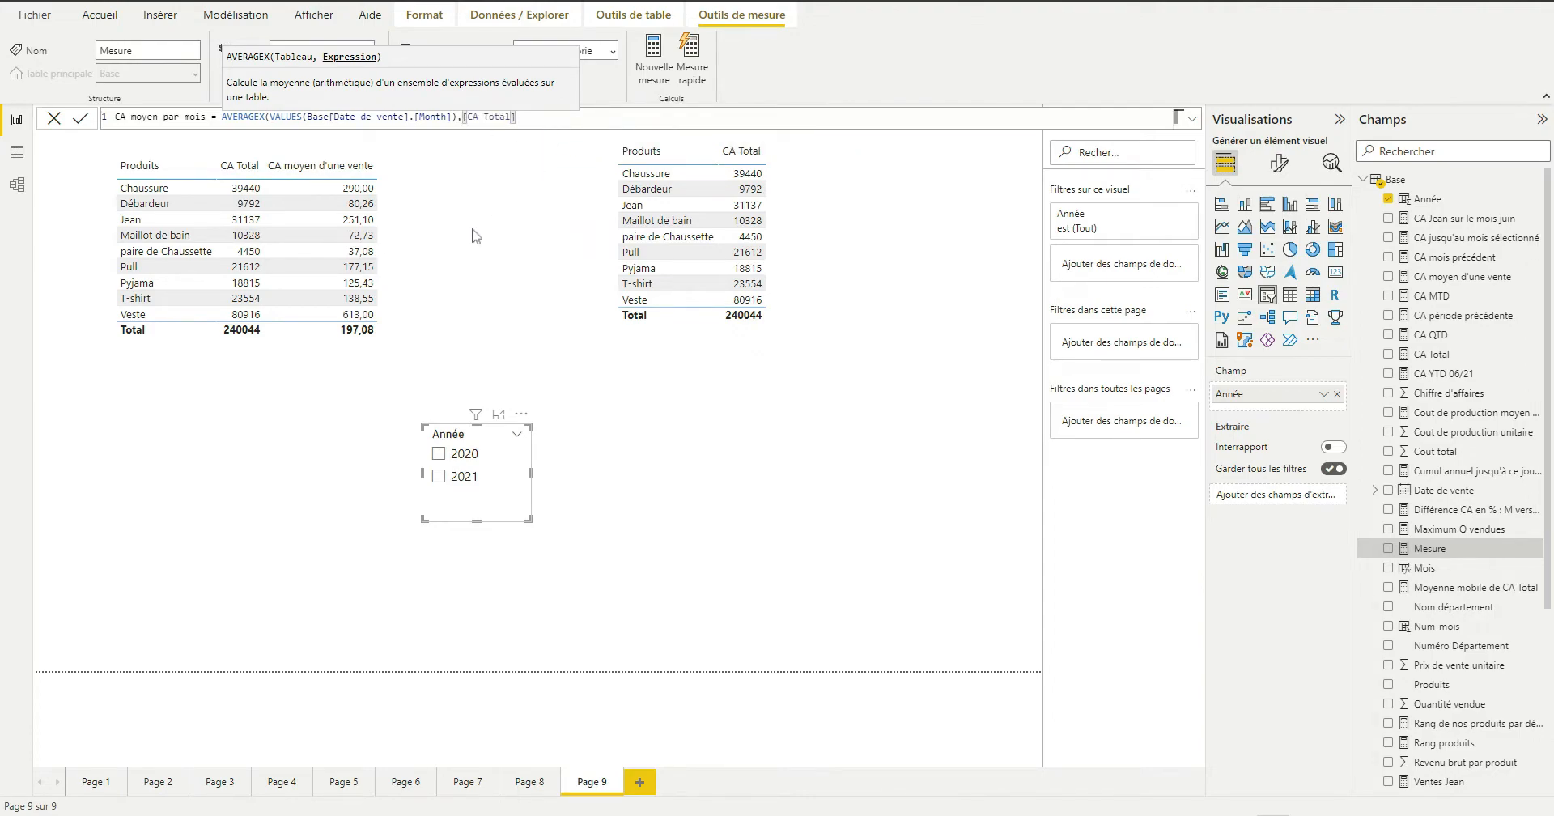
{"action": "type", "text": ")"}
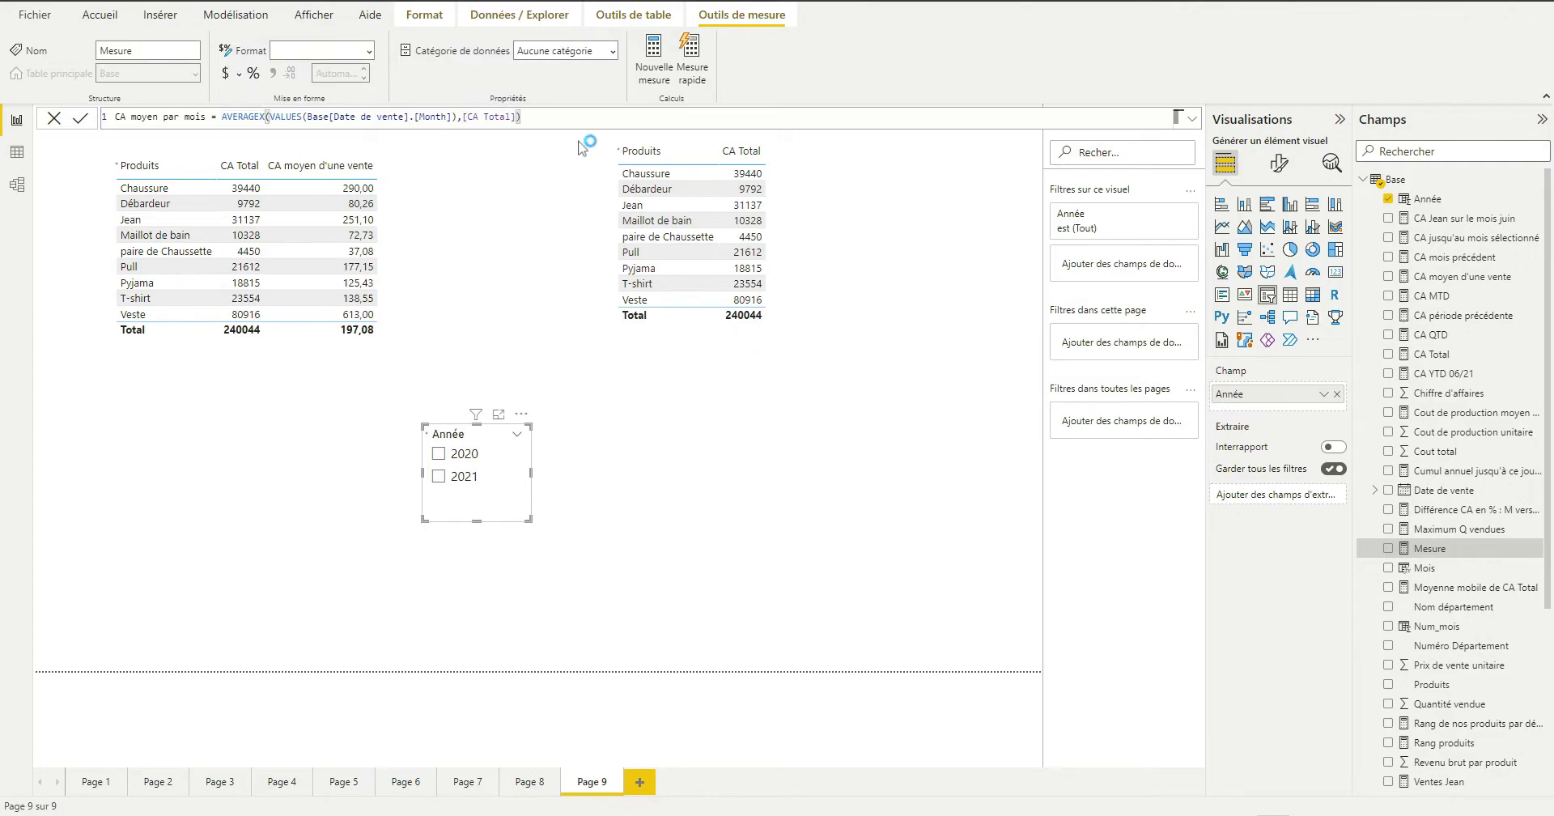
{"action": "key", "text": "Return"}
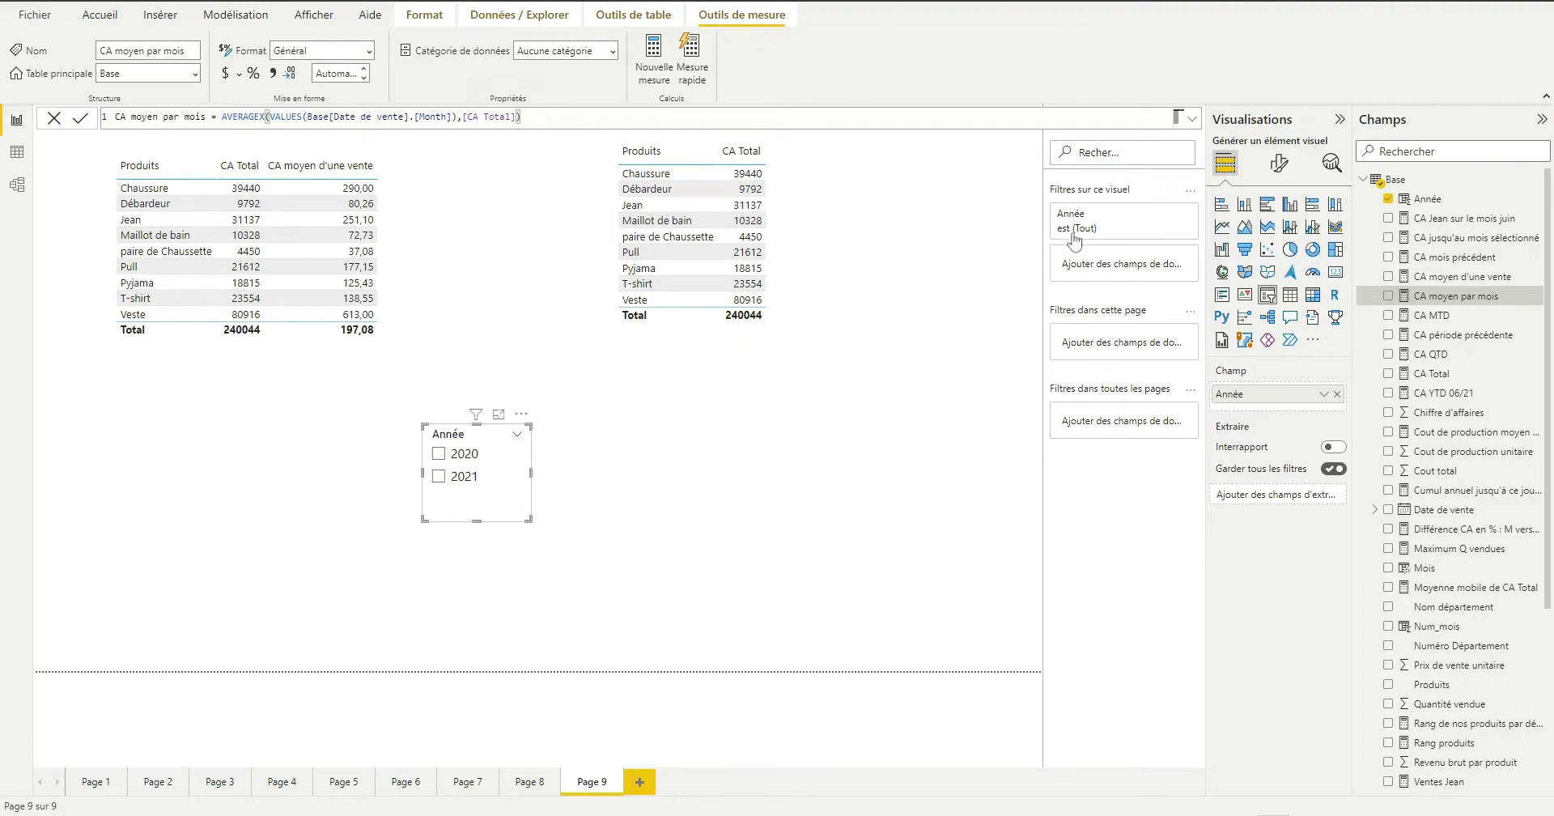
Add the CA moyen par mois measure to the second products table and shrink that table slightly
{"action": "left_click", "coordinate": [805, 195]}
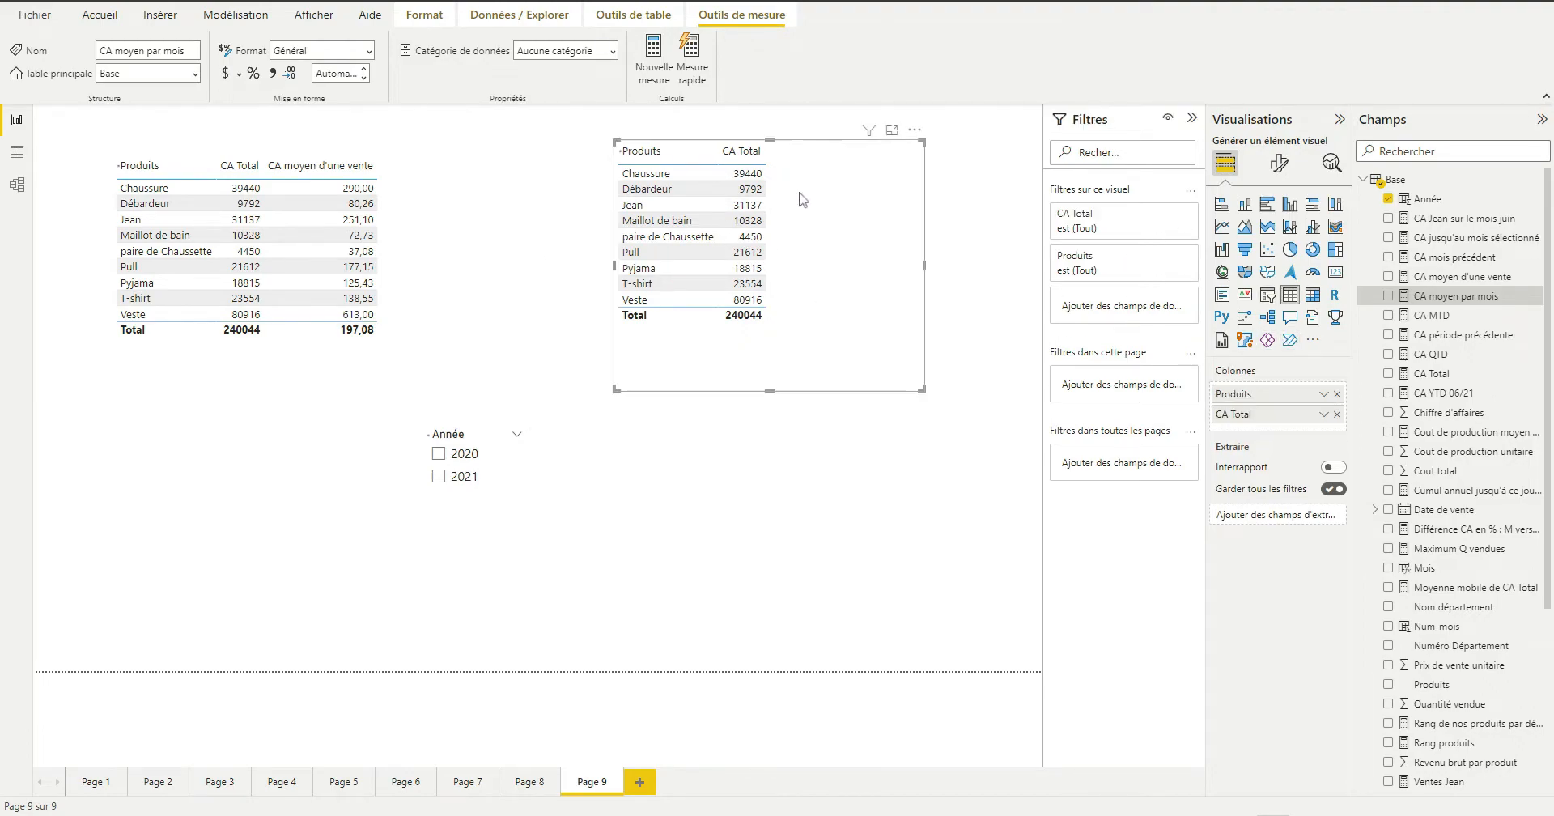
{"action": "left_click_drag", "start_coordinate": [1469, 303], "coordinate": [1270, 417]}
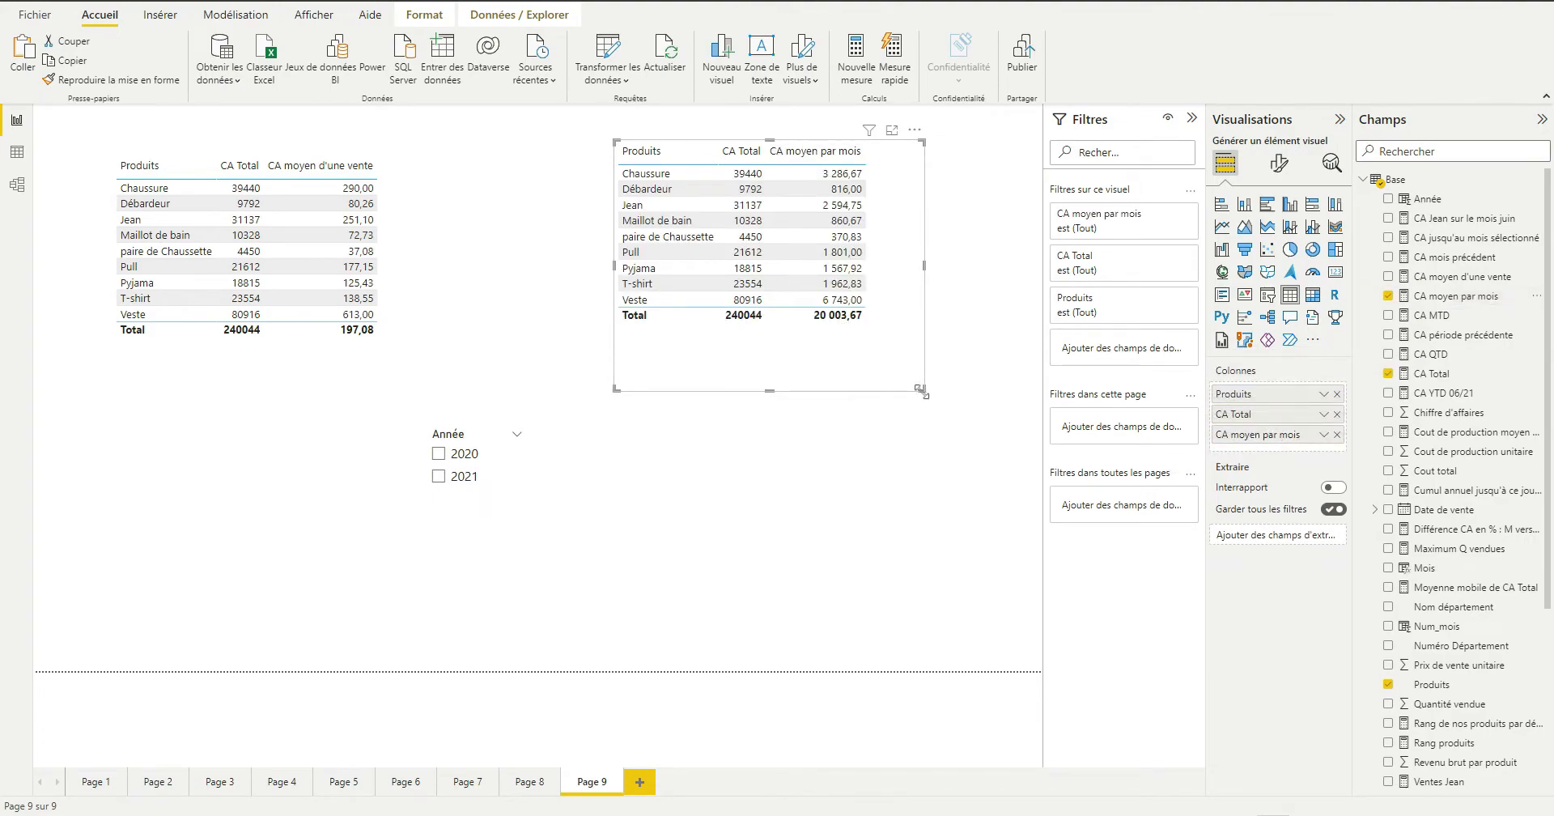
{"action": "left_click_drag", "start_coordinate": [921, 391], "coordinate": [910, 353]}
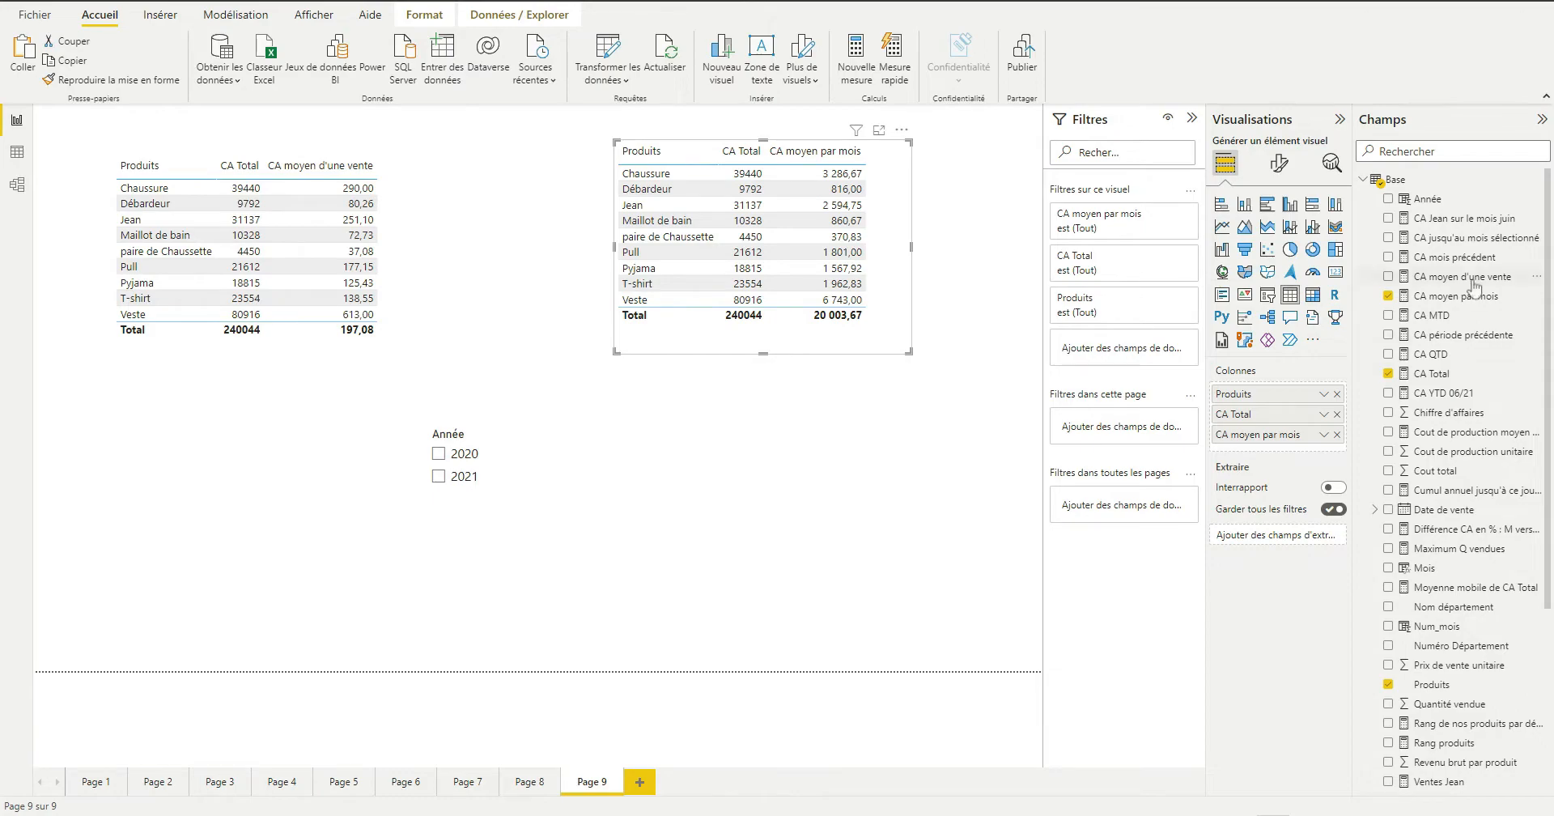
Edit the CA moyen par mois measure so AVERAGEX uses the whole Base table as its table argument, and commit it
{"action": "left_click", "coordinate": [1446, 298]}
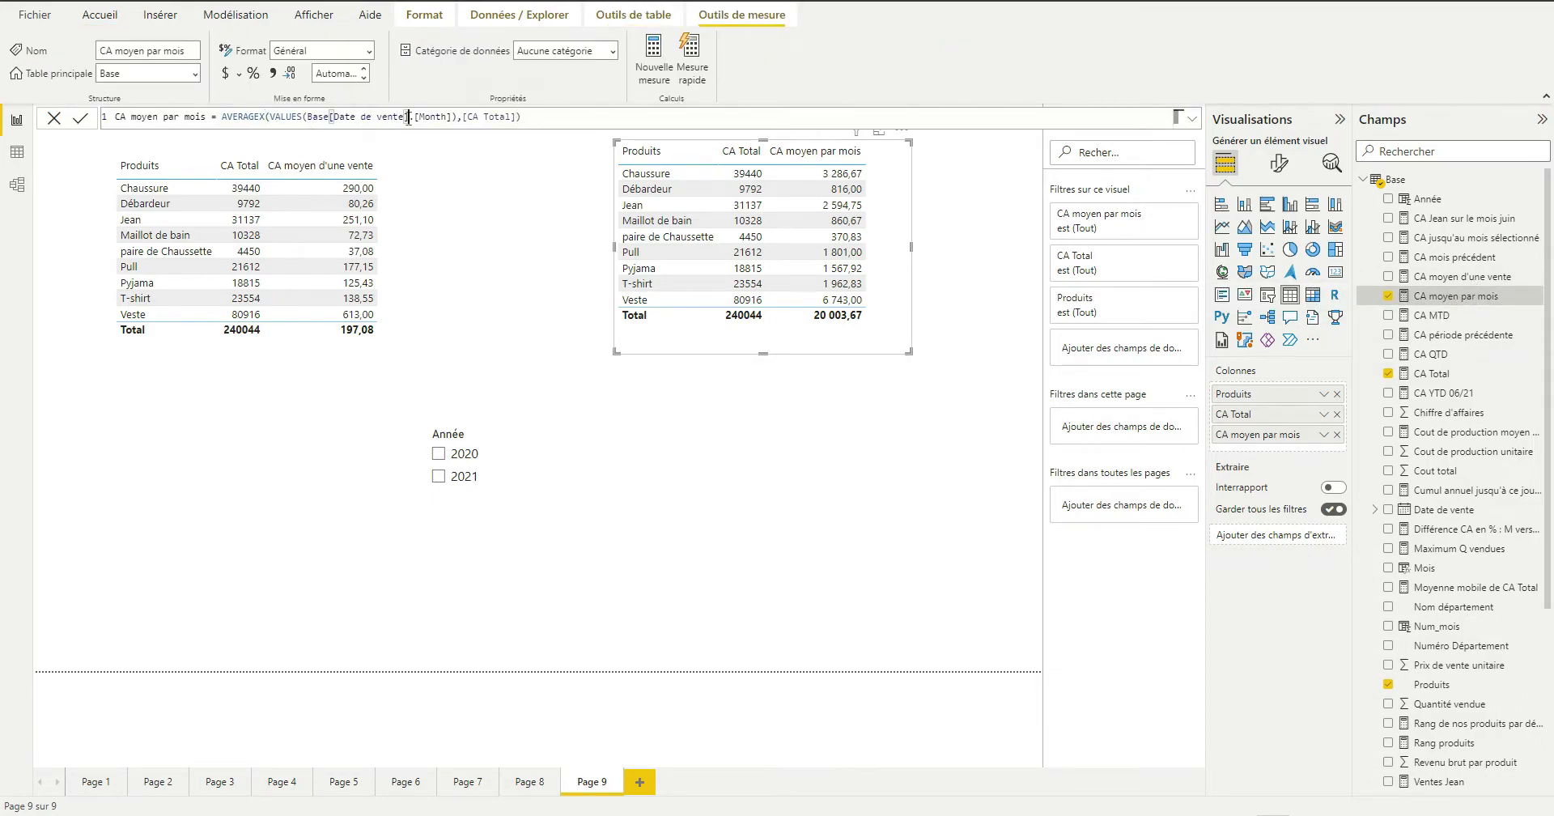
{"action": "left_click_drag", "start_coordinate": [408, 118], "coordinate": [361, 118]}
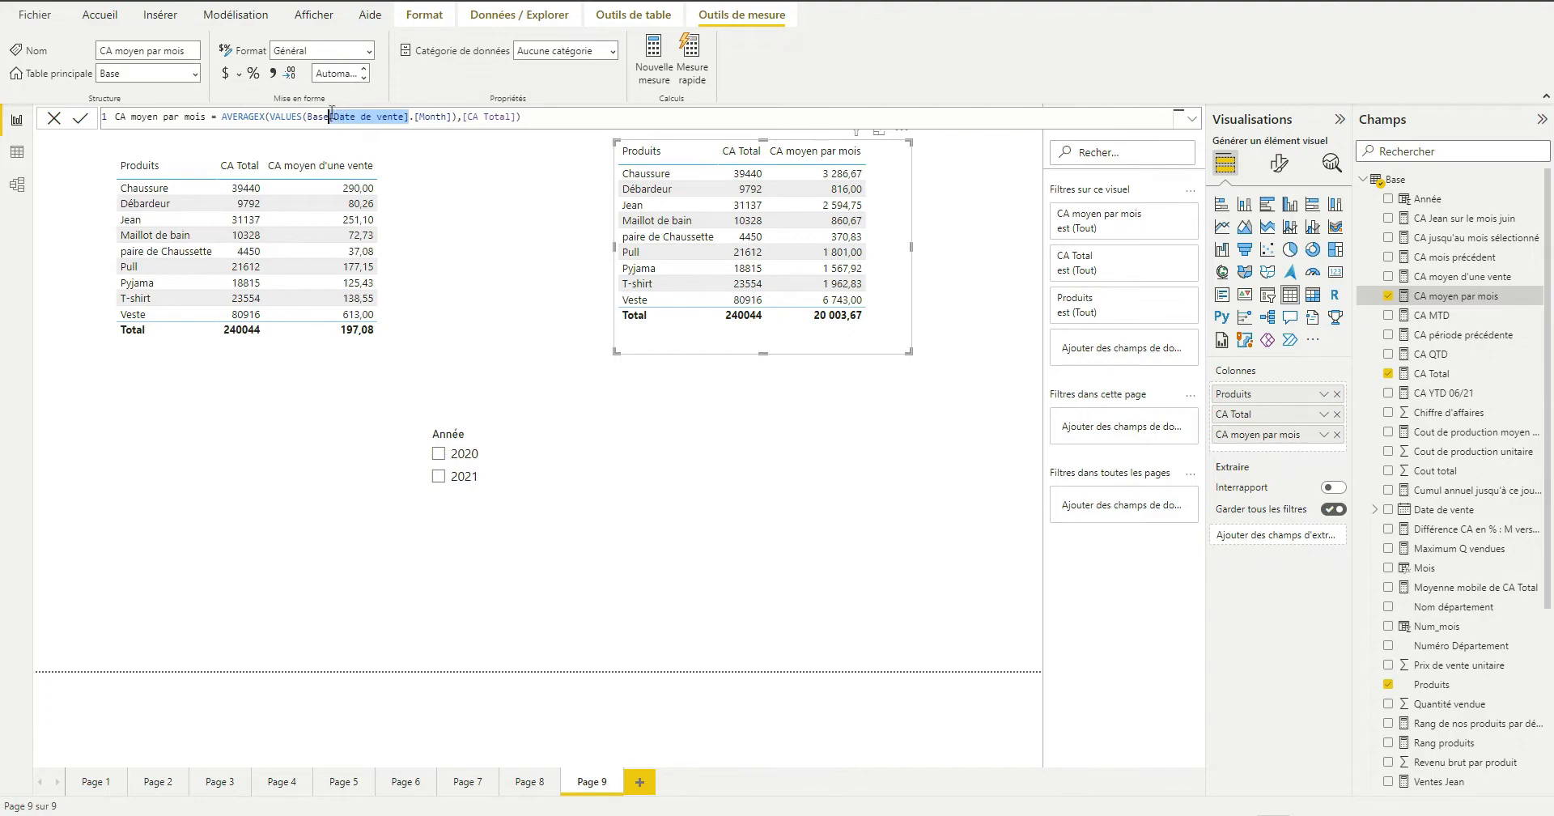
{"action": "left_click", "coordinate": [301, 118]}
{"action": "key", "text": "BackSpace"}
{"action": "key", "text": "BackSpace"}
{"action": "key", "text": "BackSpace"}
{"action": "key", "text": "BackSpace"}
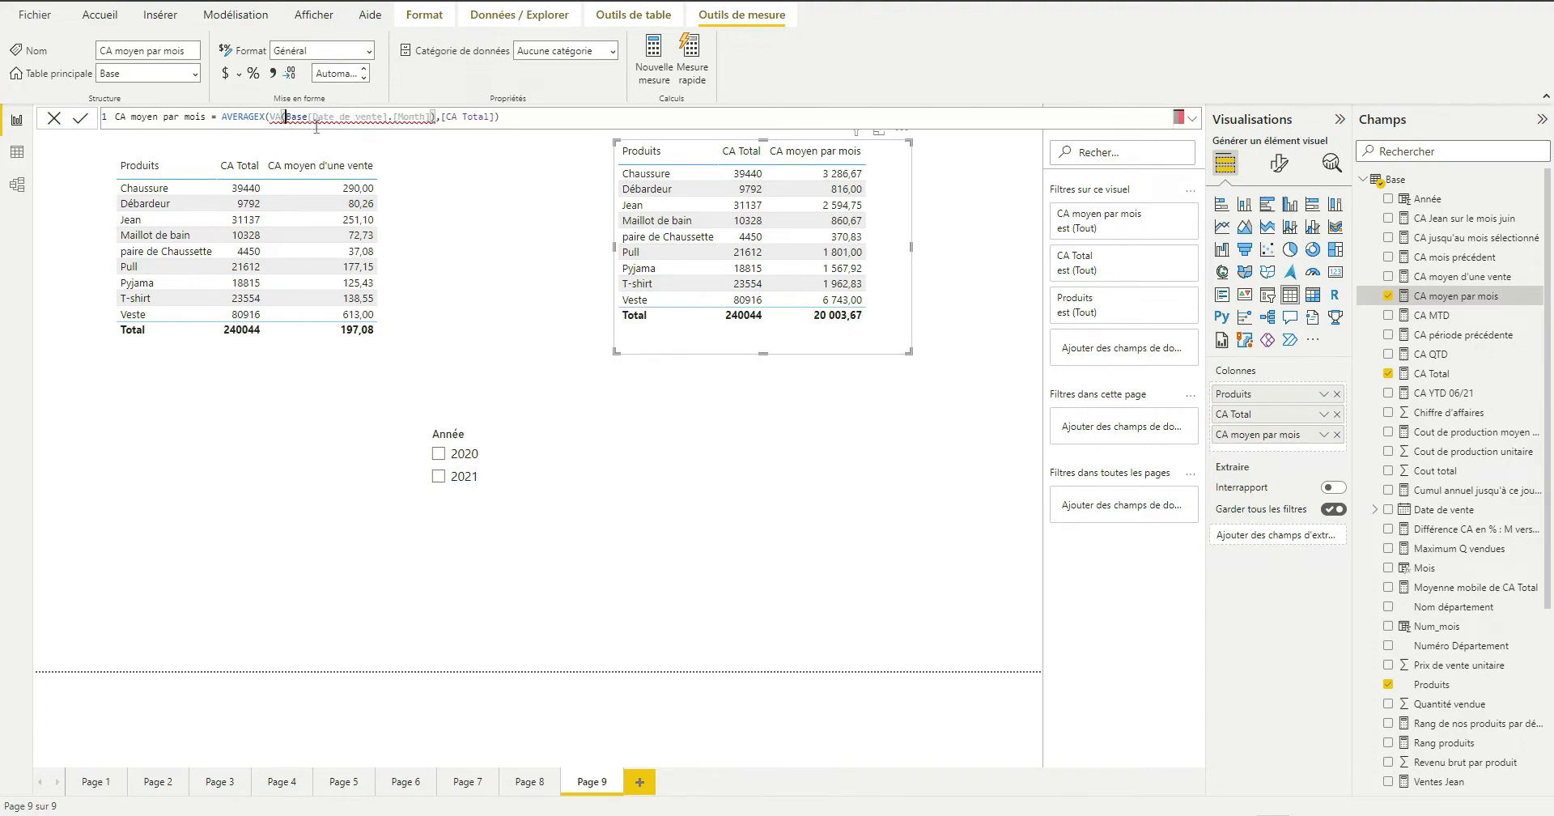
{"action": "key", "text": "BackSpace"}
{"action": "key", "text": "BackSpace"}
{"action": "key", "text": "BackSpace"}
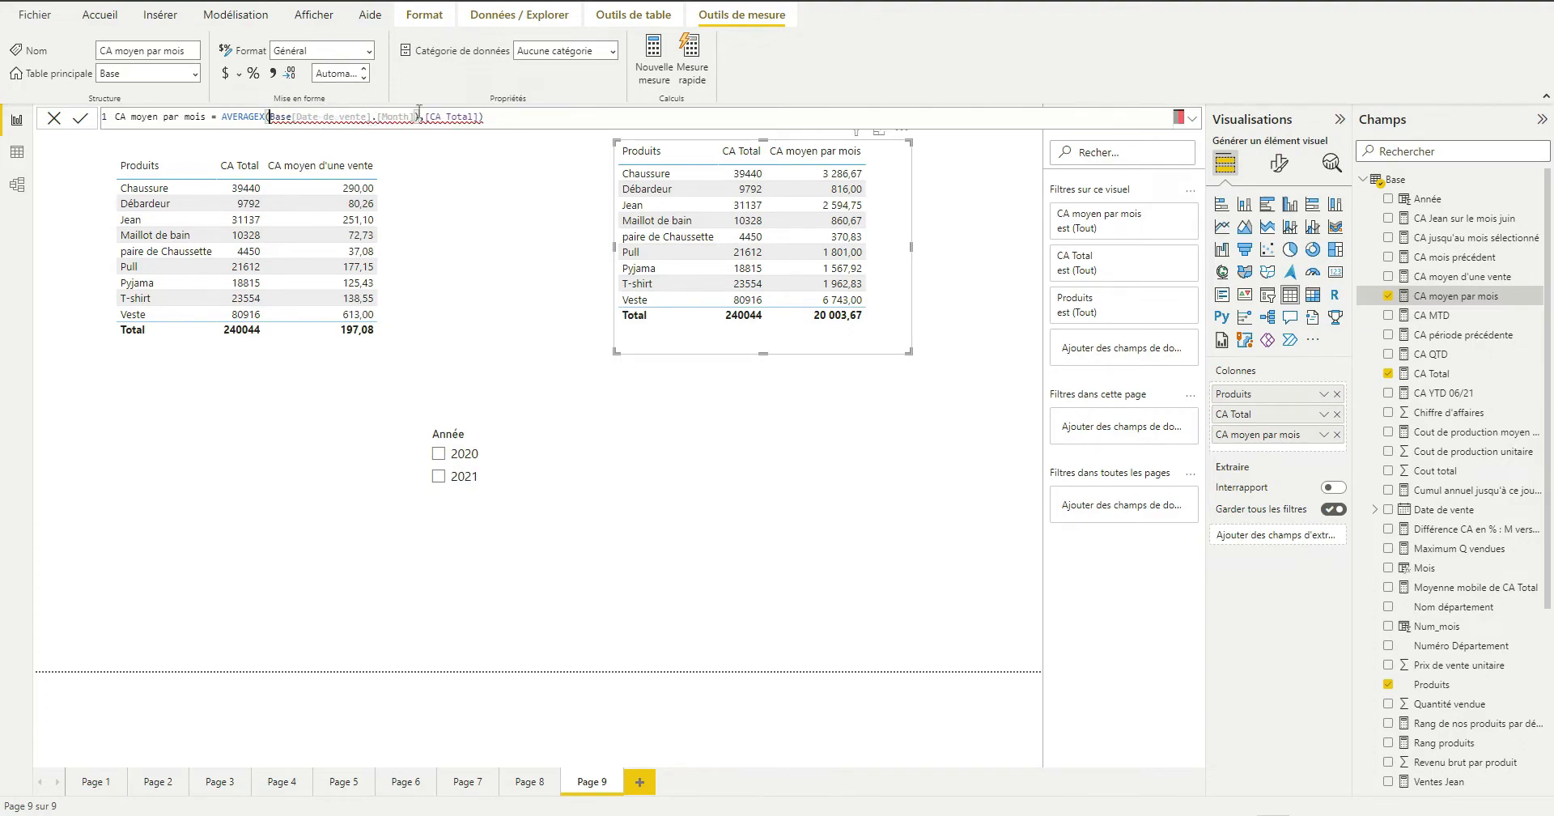
{"action": "left_click_drag", "start_coordinate": [399, 118], "coordinate": [310, 120]}
{"action": "key", "text": "BackSpace"}
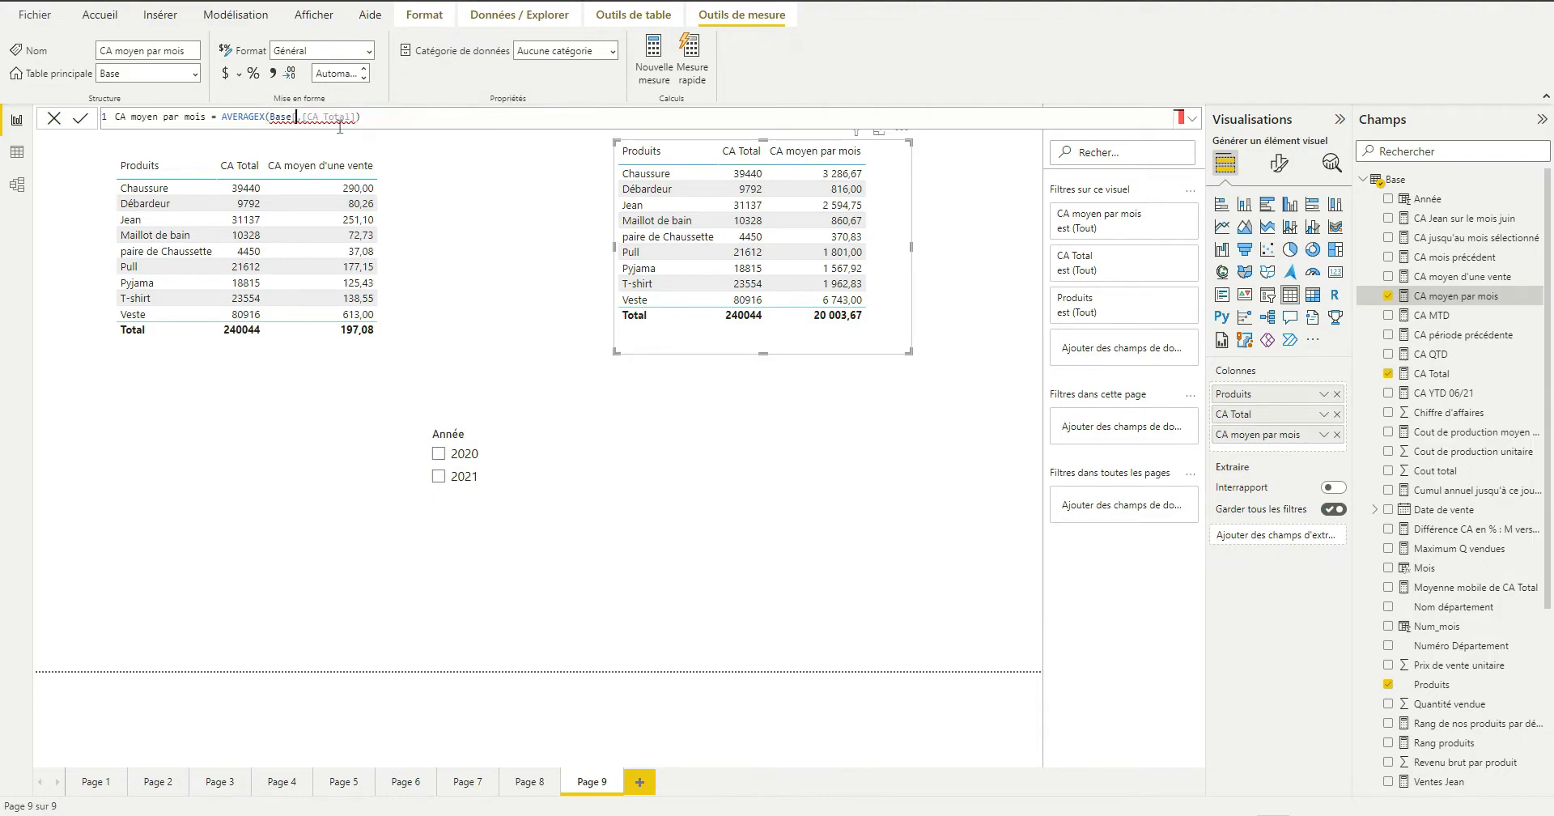
{"action": "left_click", "coordinate": [374, 114]}
{"action": "key", "text": "Return"}
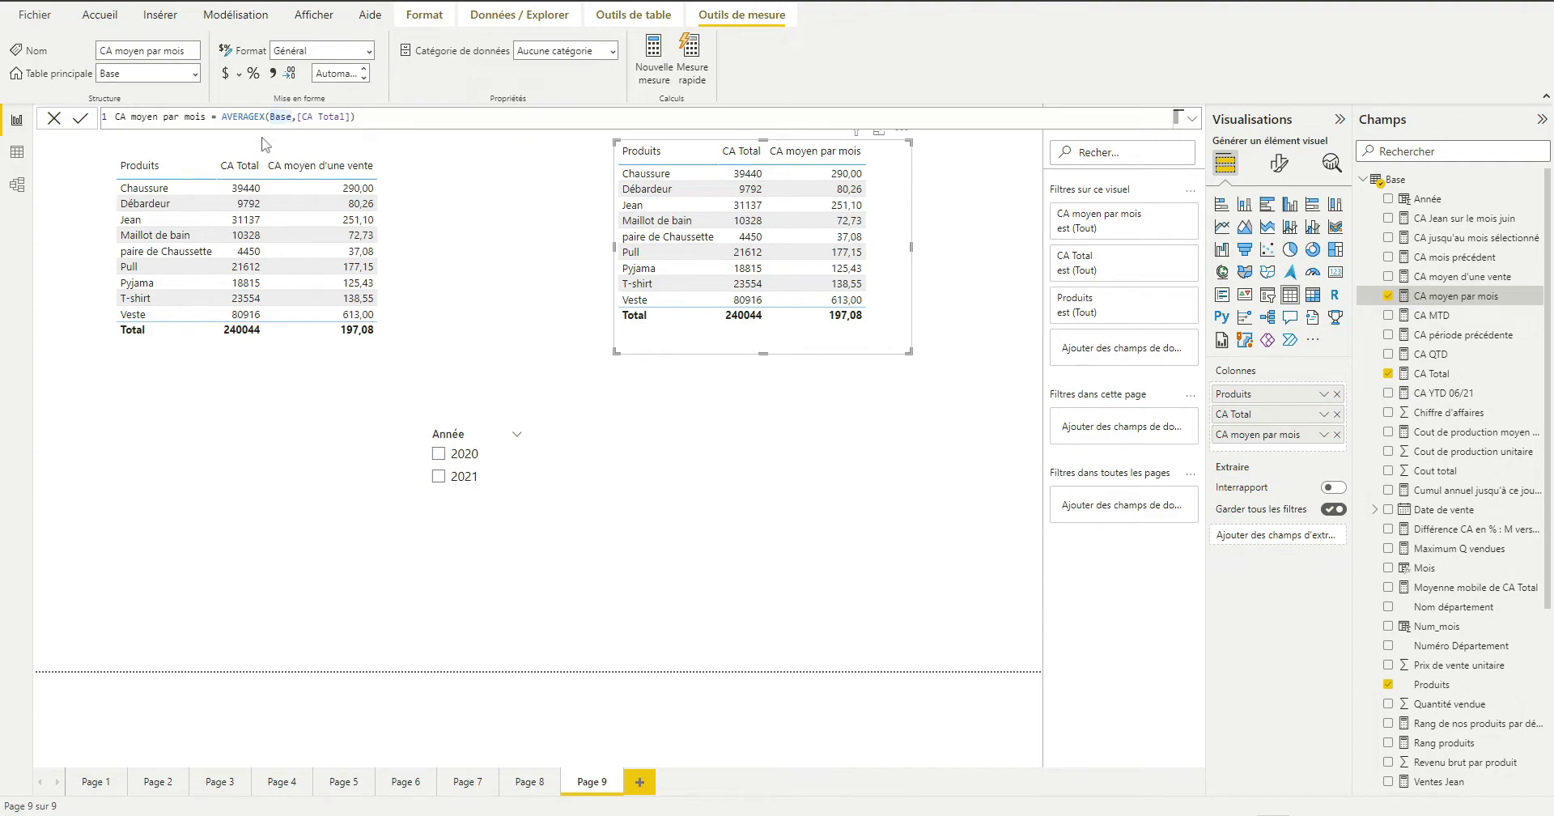
Set the AVERAGEX table argument of CA moyen par mois to VALUES(Base[Date de vente].[Quarter]) and commit the measure
{"action": "type", "text": "valeu"}
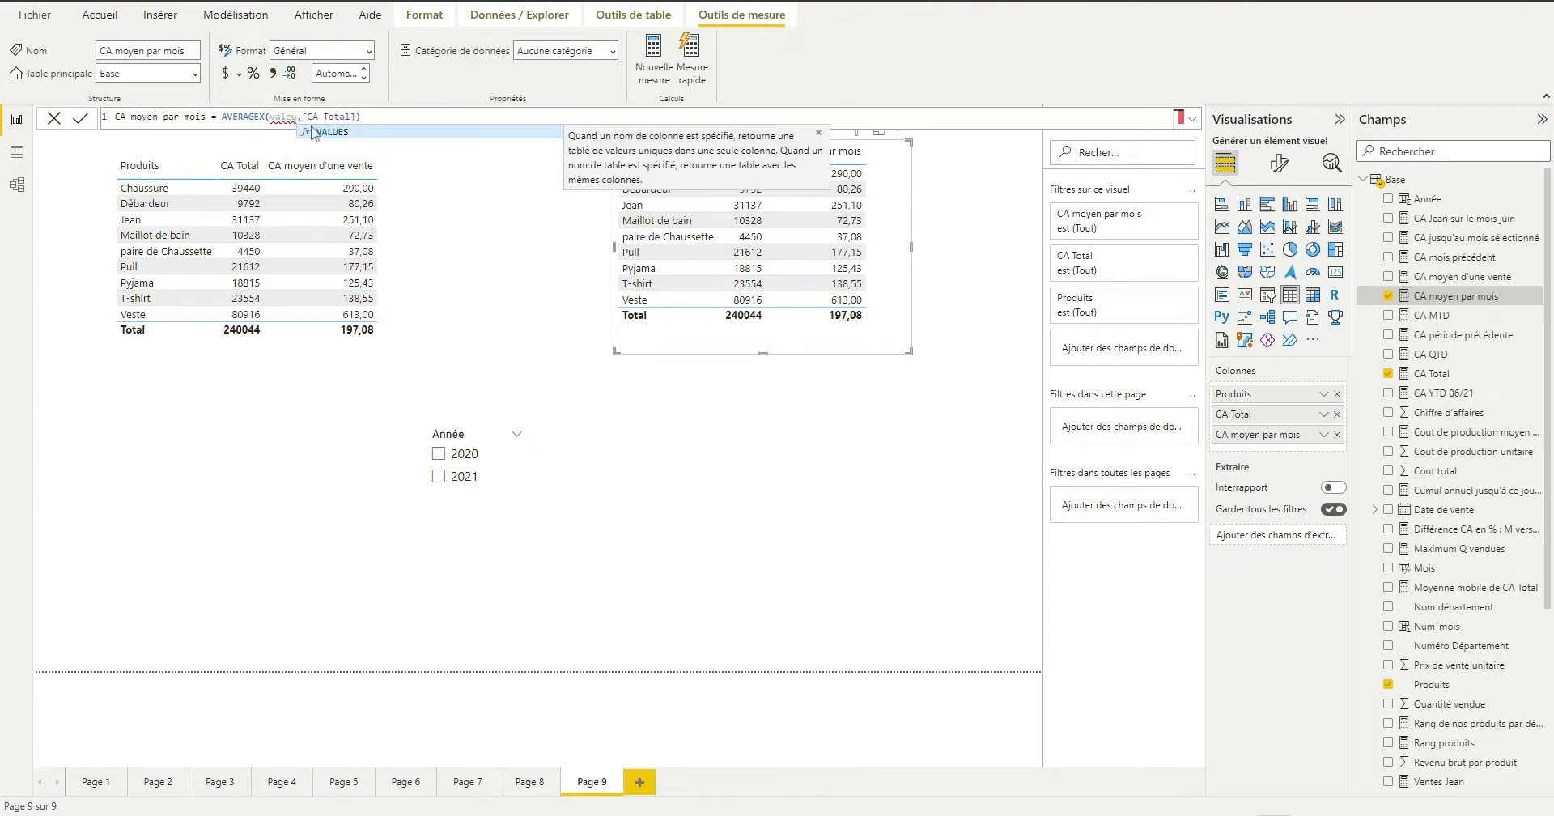
{"action": "left_click", "coordinate": [328, 132]}
{"action": "type", "text": "date"}
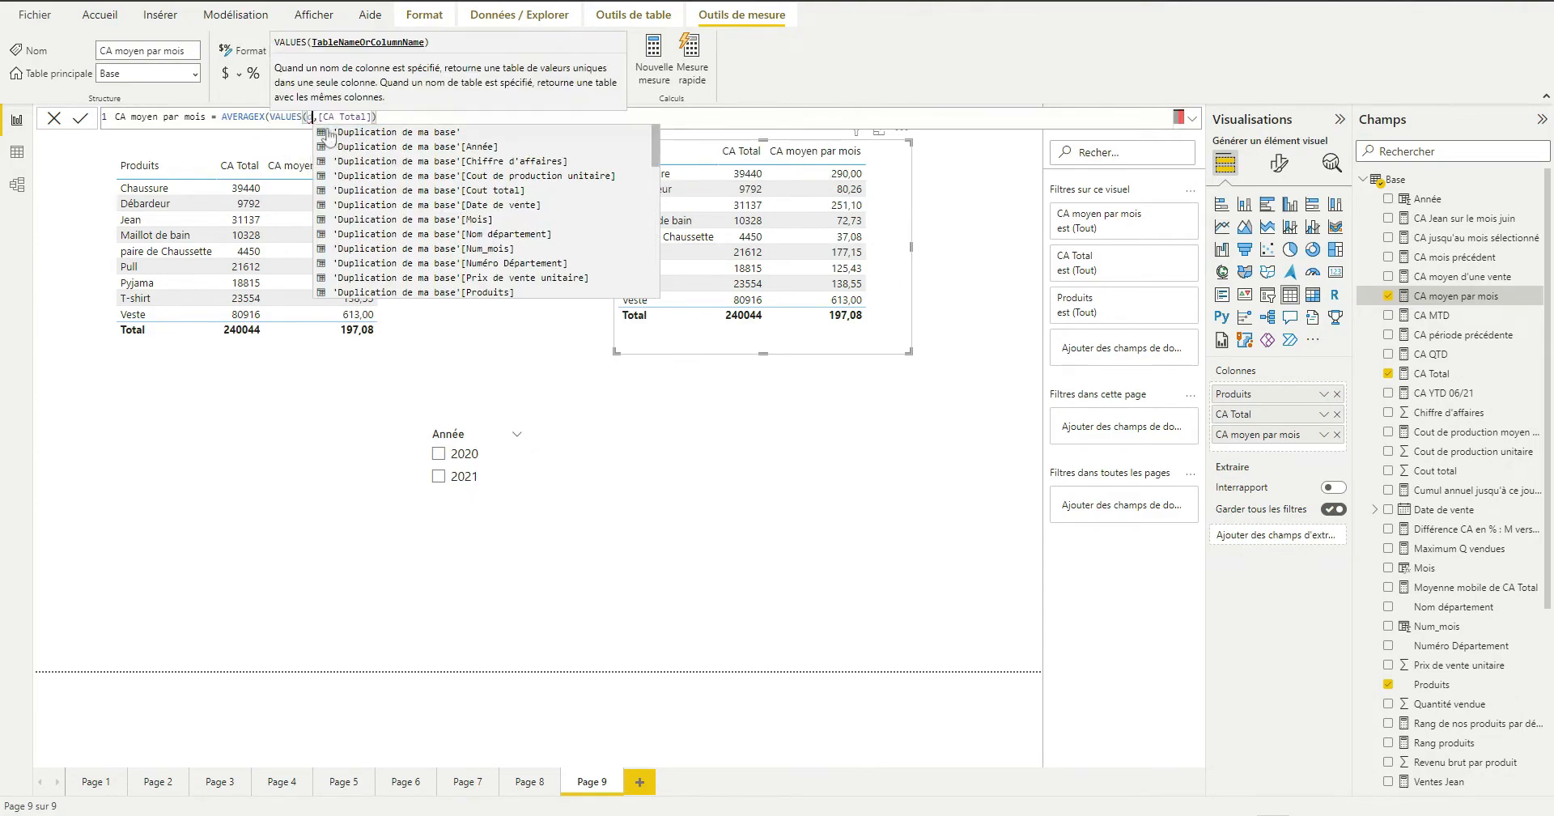
{"action": "left_click", "coordinate": [374, 146]}
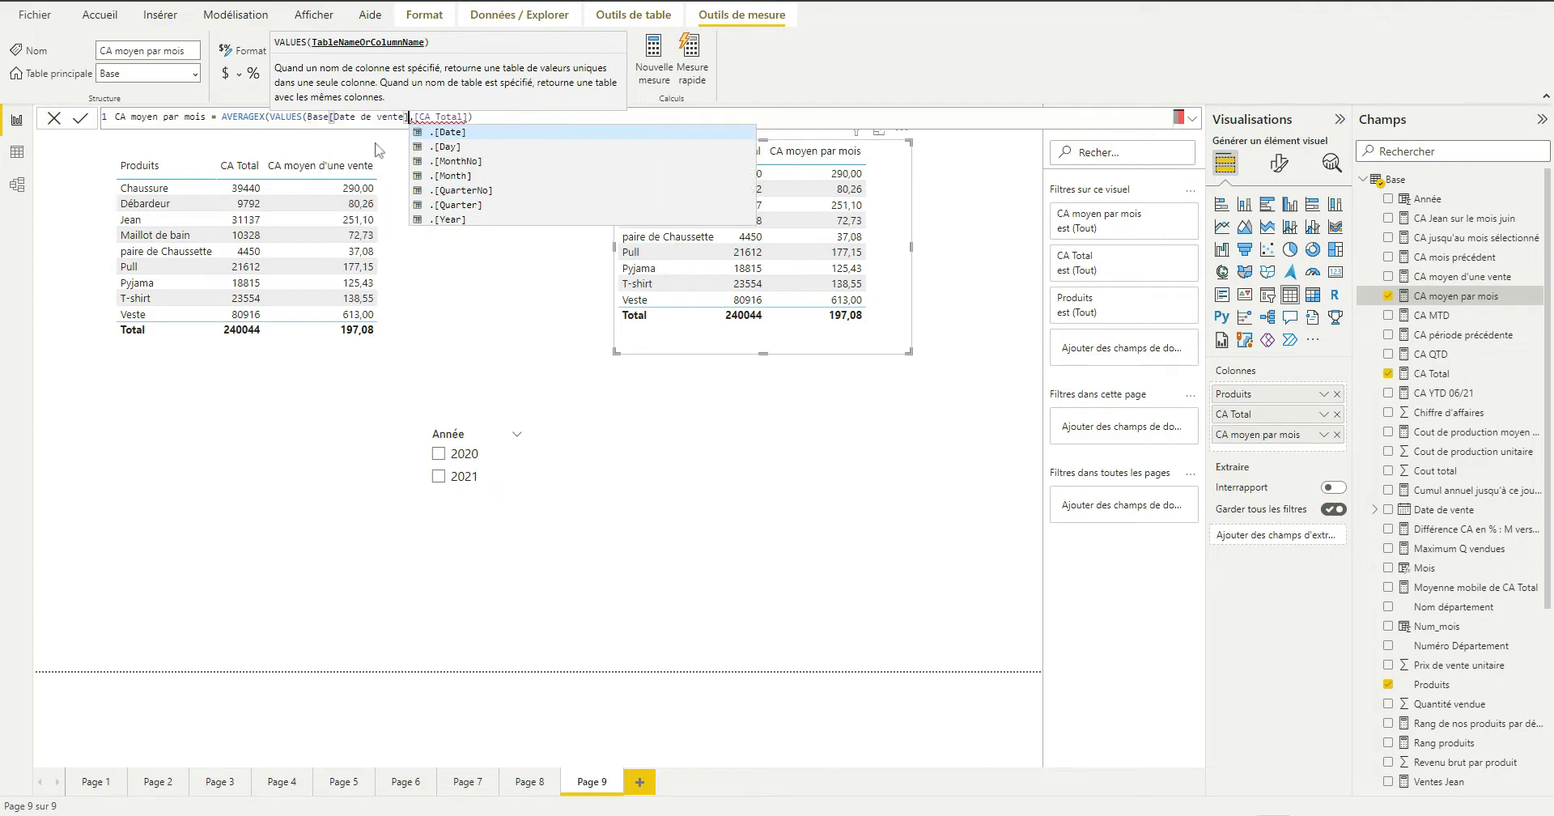
{"action": "left_click", "coordinate": [469, 206]}
{"action": "type", "text": "),["}
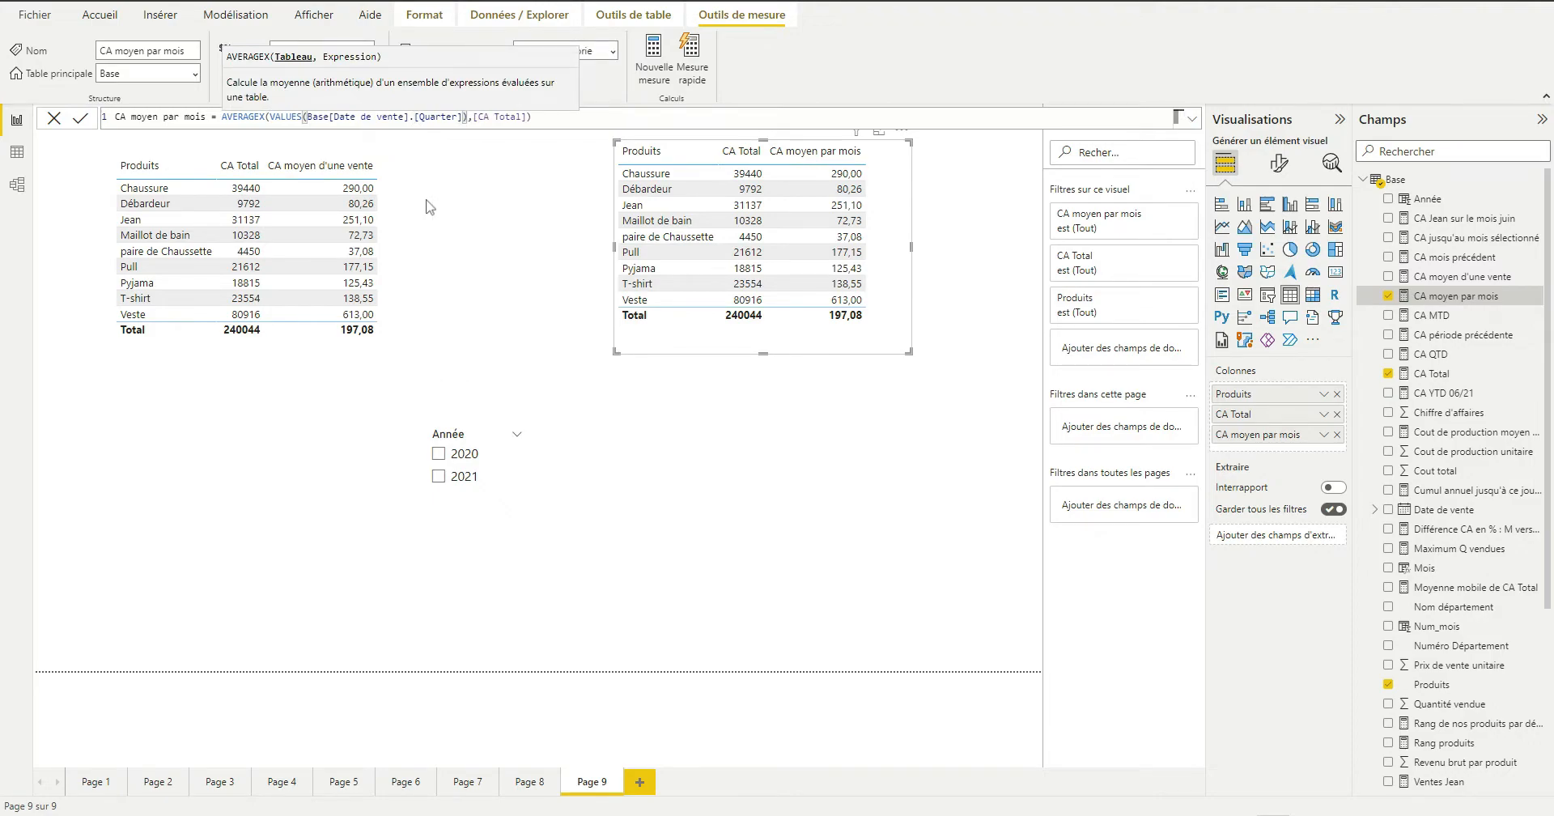
{"action": "key", "text": "Return"}
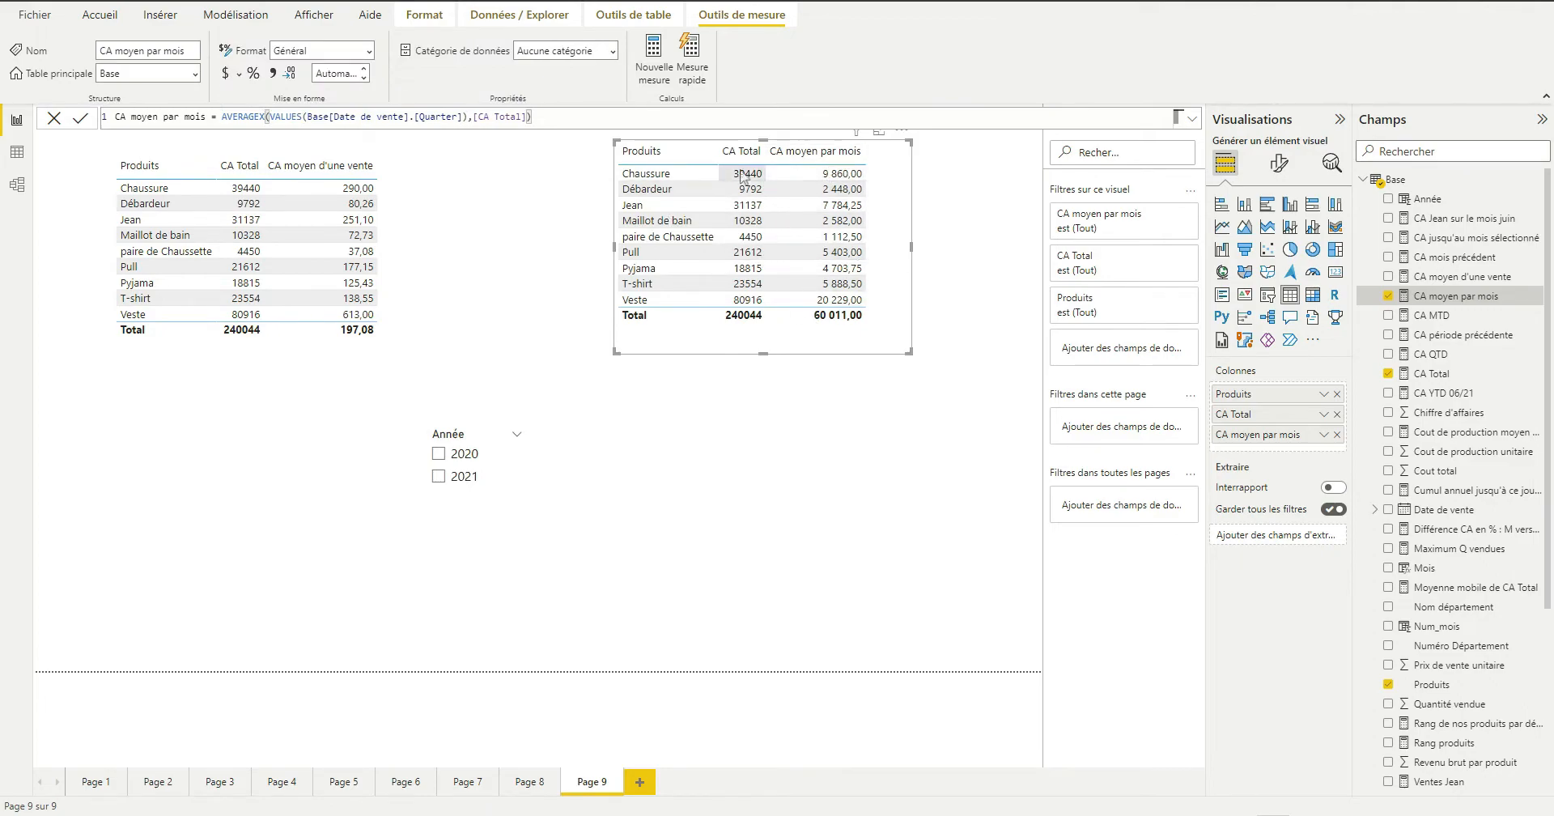
Move the second products table closer to the first one and enlarge it
{"action": "left_click_drag", "start_coordinate": [731, 235], "coordinate": [672, 235]}
{"action": "left_click_drag", "start_coordinate": [852, 353], "coordinate": [903, 386]}
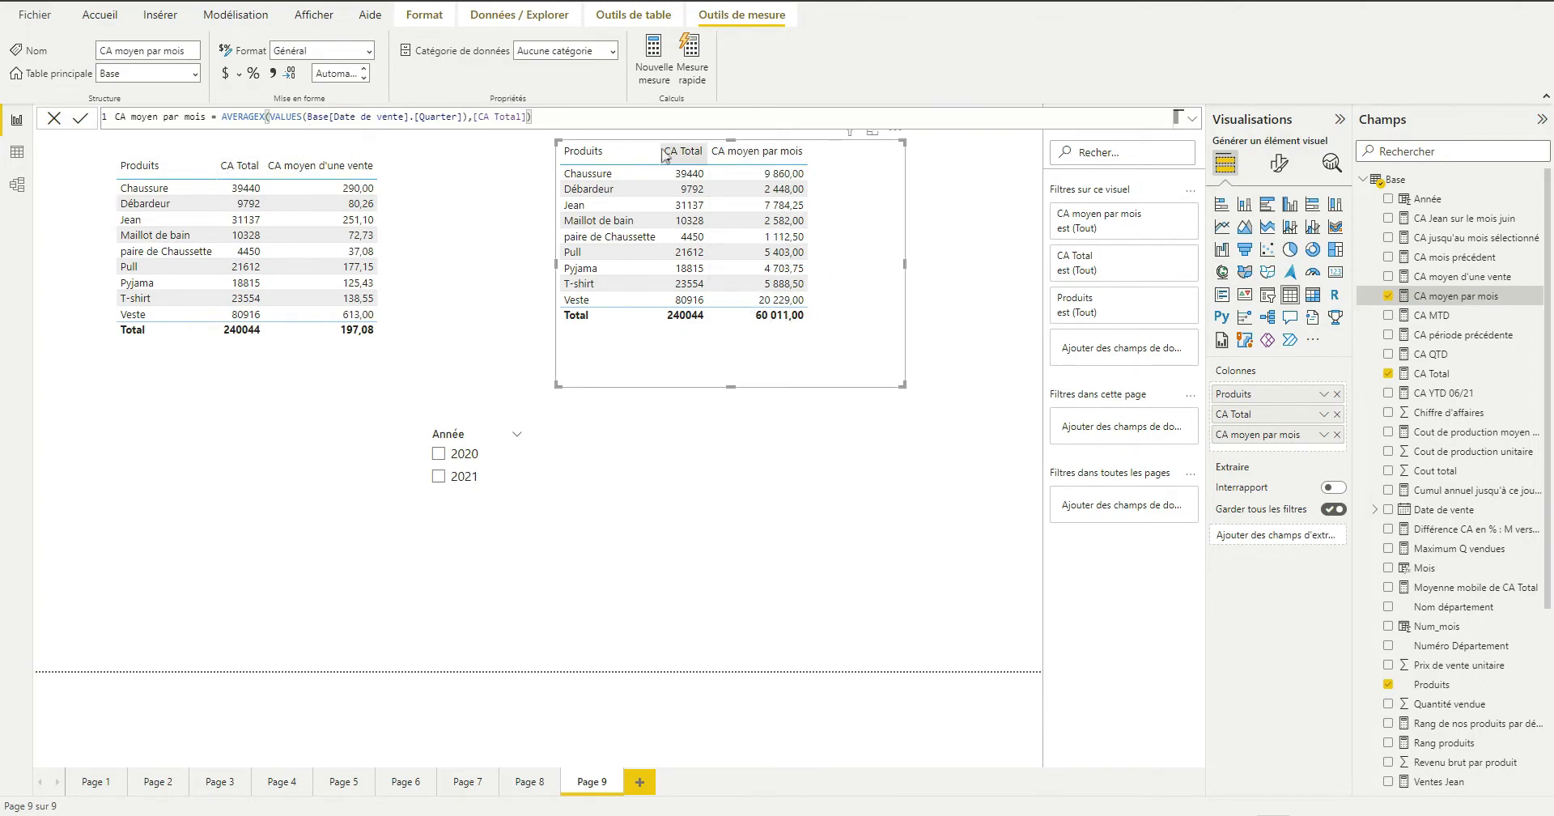
Create a new Base measure named "CA moyen par départements", reusing a copy of the AVERAGEX formula from CA moyen par mois
{"action": "left_click_drag", "start_coordinate": [556, 115], "coordinate": [222, 117]}
{"action": "key", "text": "ctrl+c"}
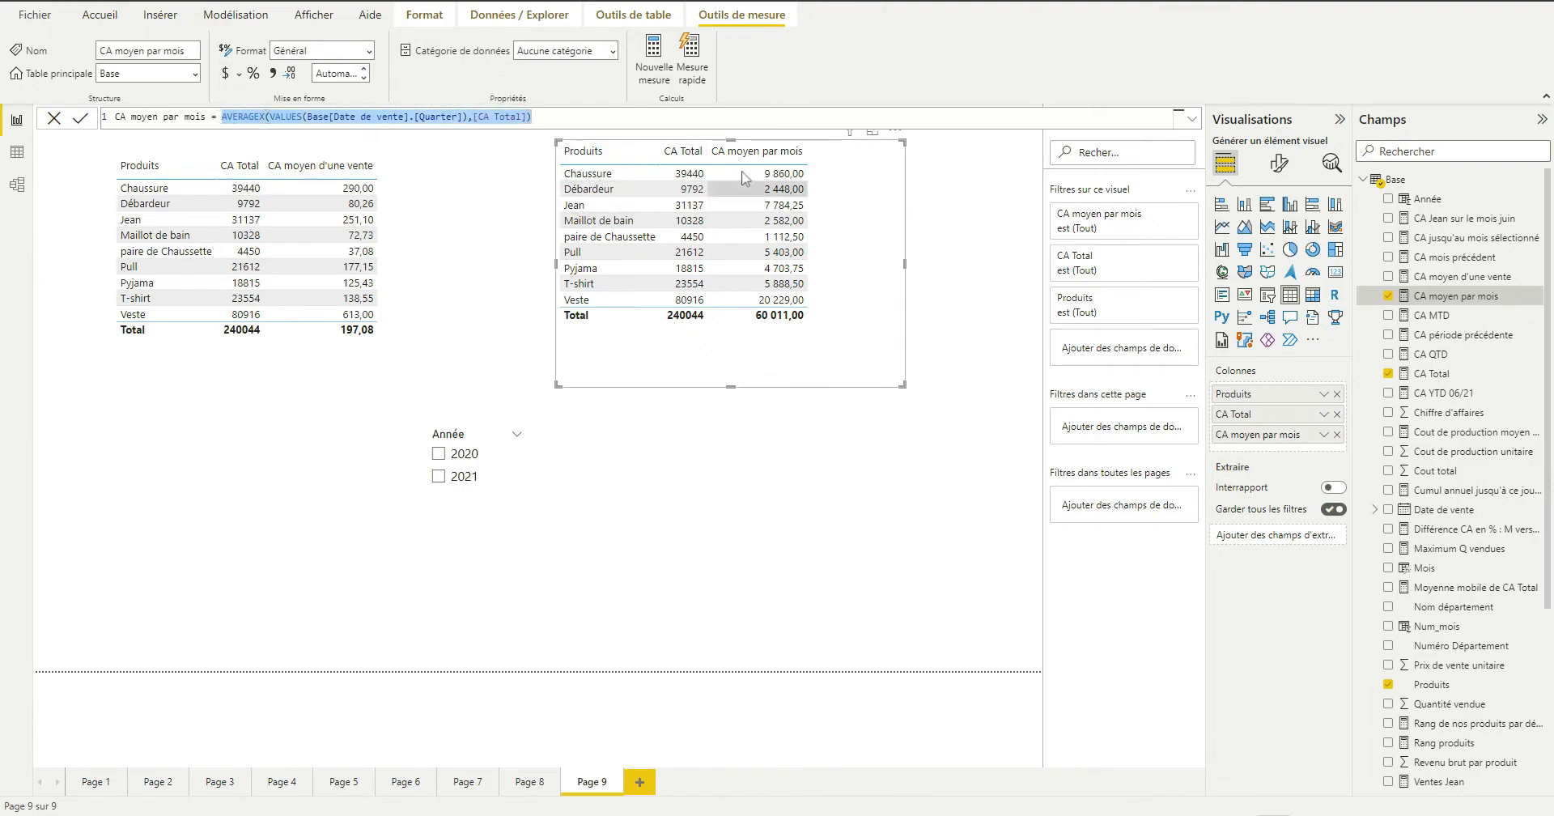
{"action": "left_click", "coordinate": [984, 266]}
{"action": "right_click", "coordinate": [1409, 180]}
{"action": "left_click", "coordinate": [1367, 190]}
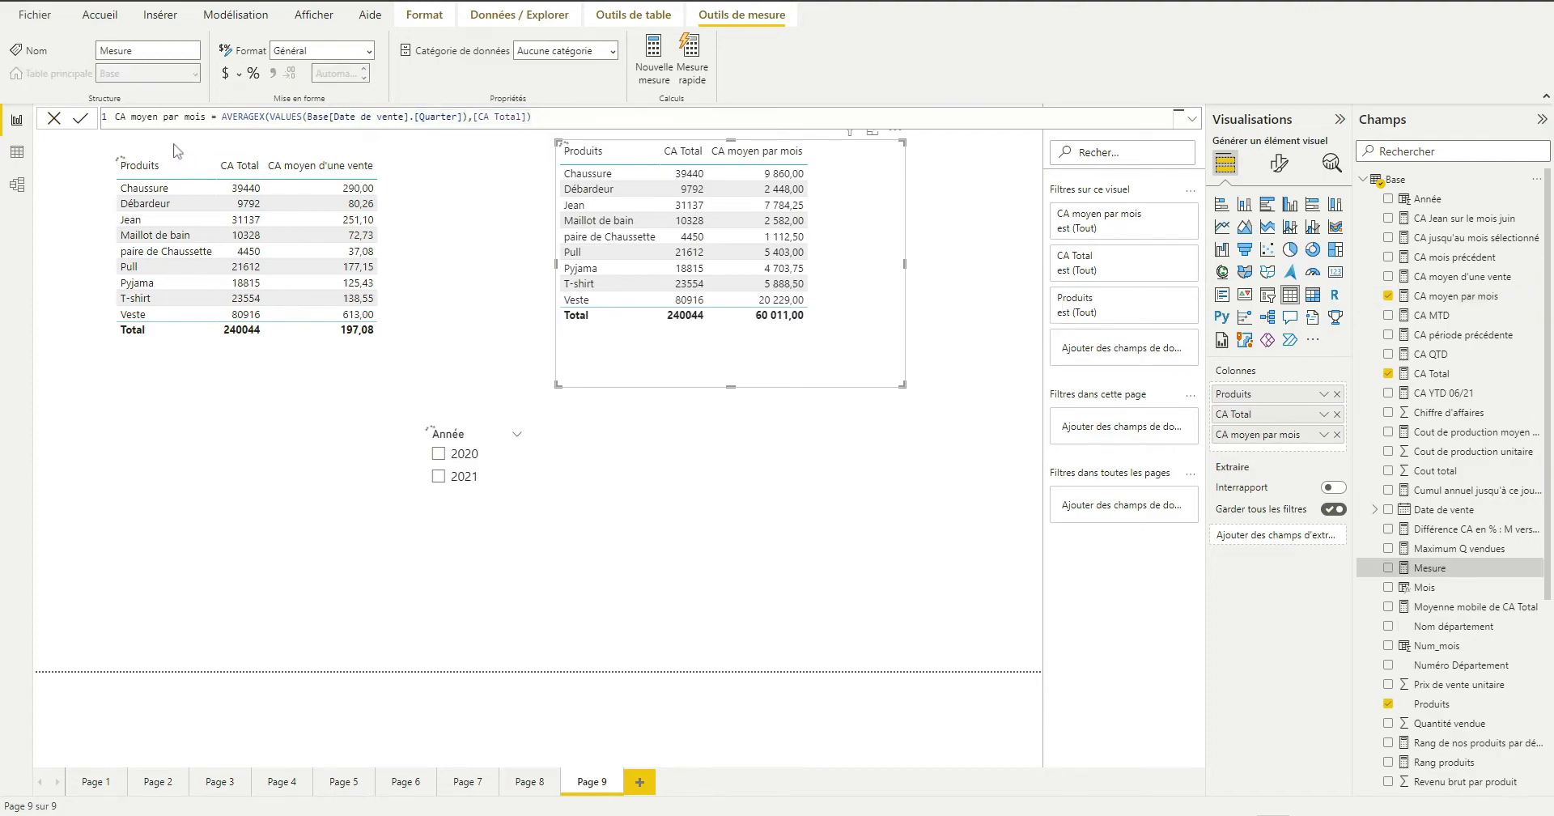
{"action": "type", "text": "CA moyen par départements ="}
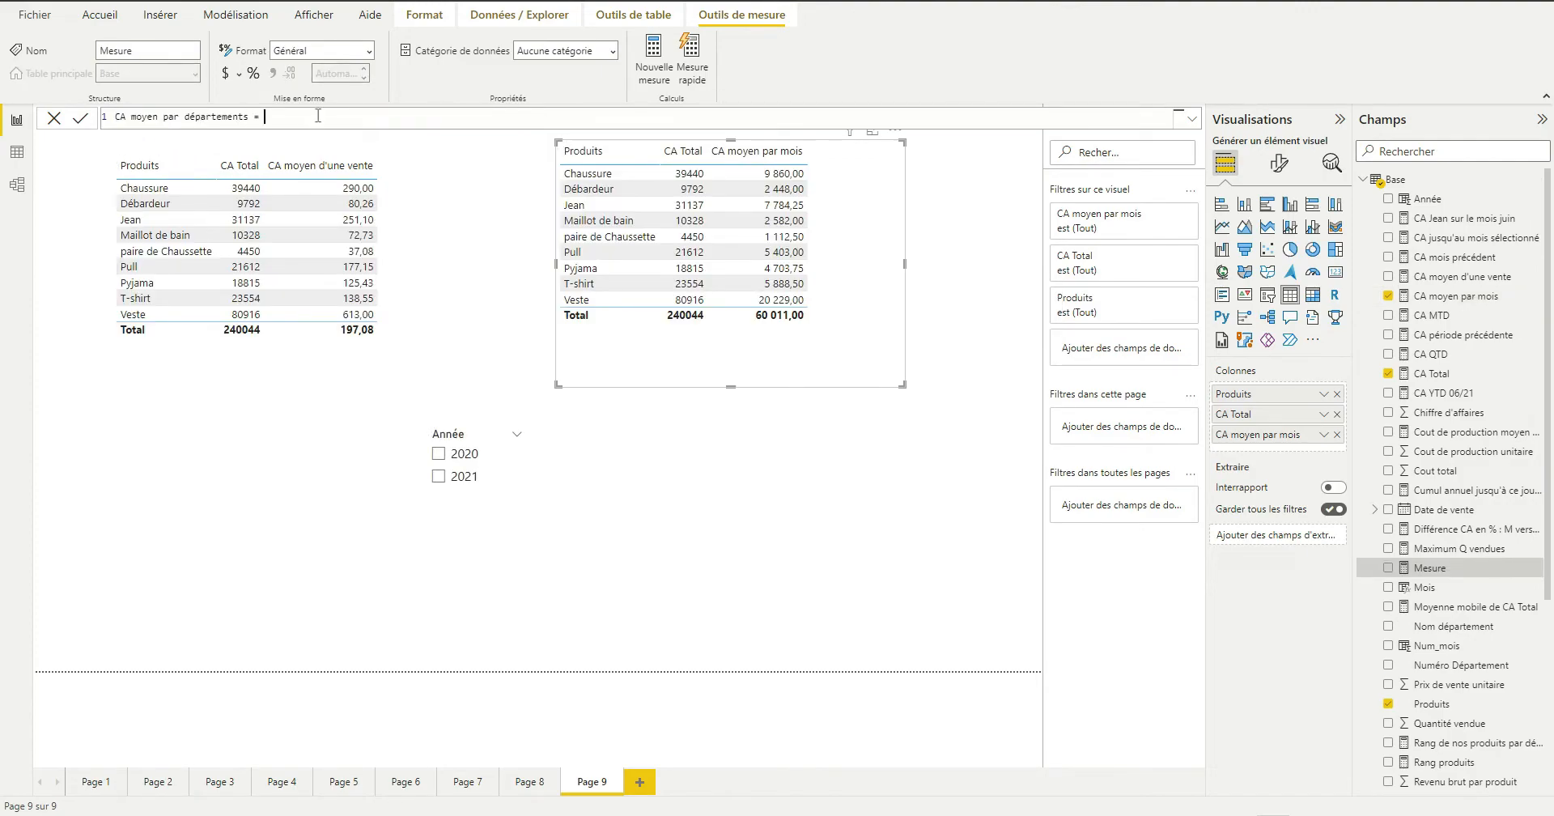
{"action": "key", "text": "ctrl+v"}
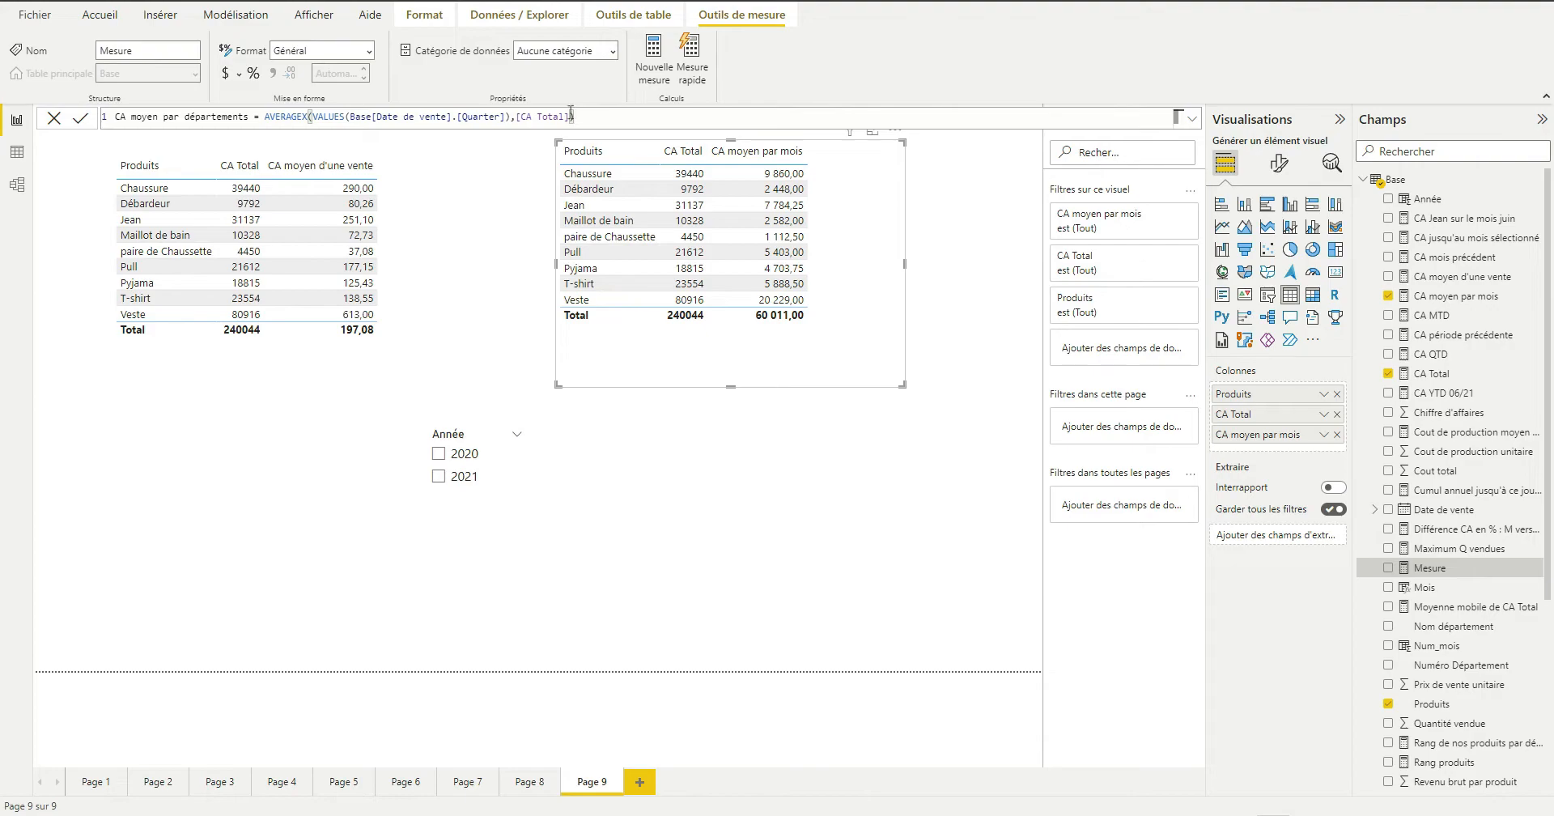
Replace the quarter column inside VALUES with Base[Nom département], close the parenthesis and commit the measure
{"action": "left_click_drag", "start_coordinate": [505, 117], "coordinate": [409, 117]}
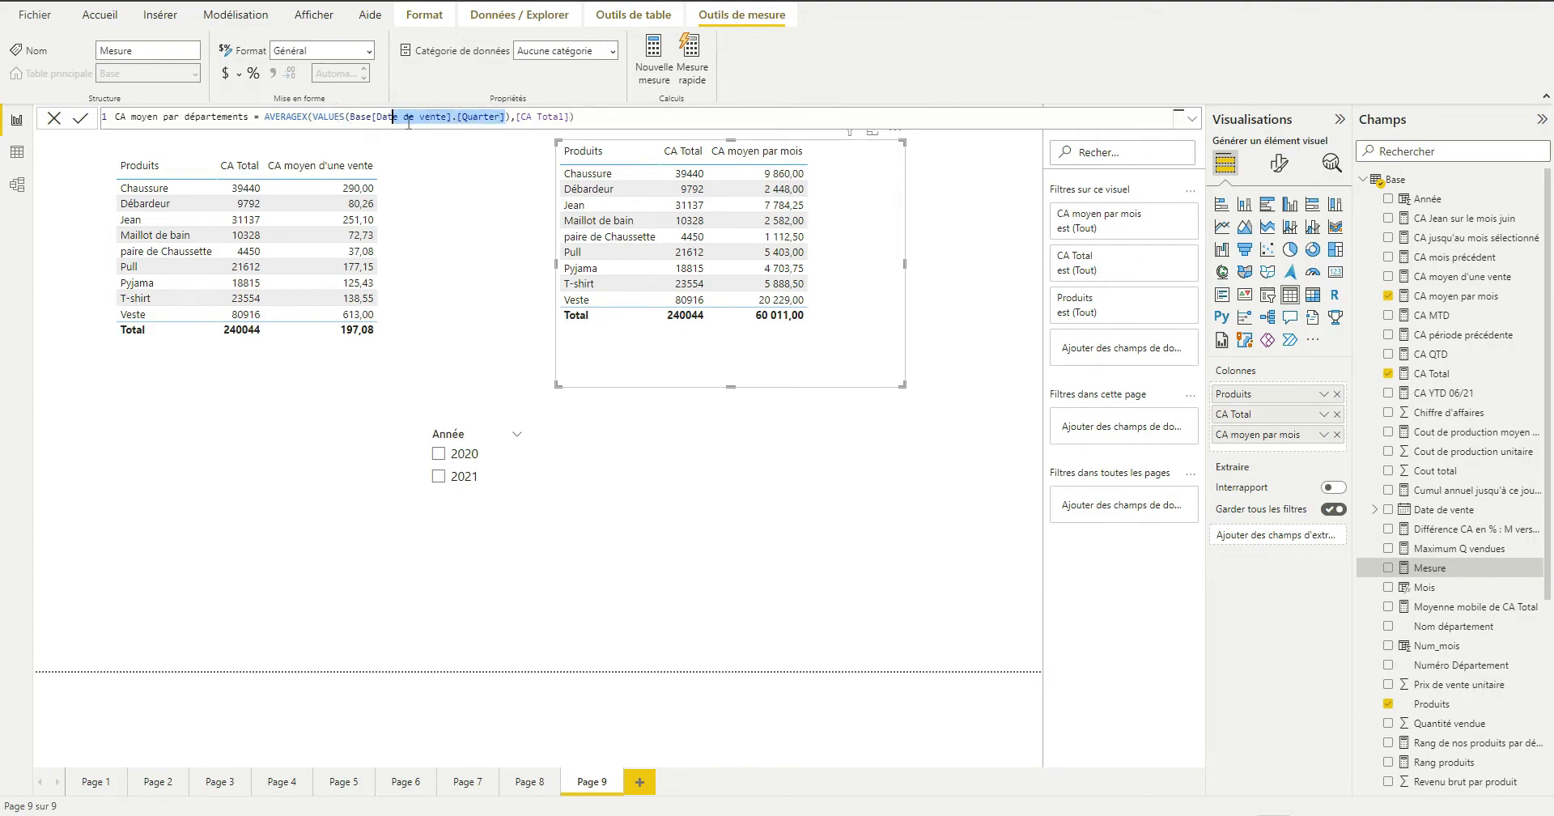
{"action": "key", "text": "BackSpace"}
{"action": "key", "text": "BackSpace"}
{"action": "key", "text": "BackSpace"}
{"action": "key", "text": "BackSpace"}
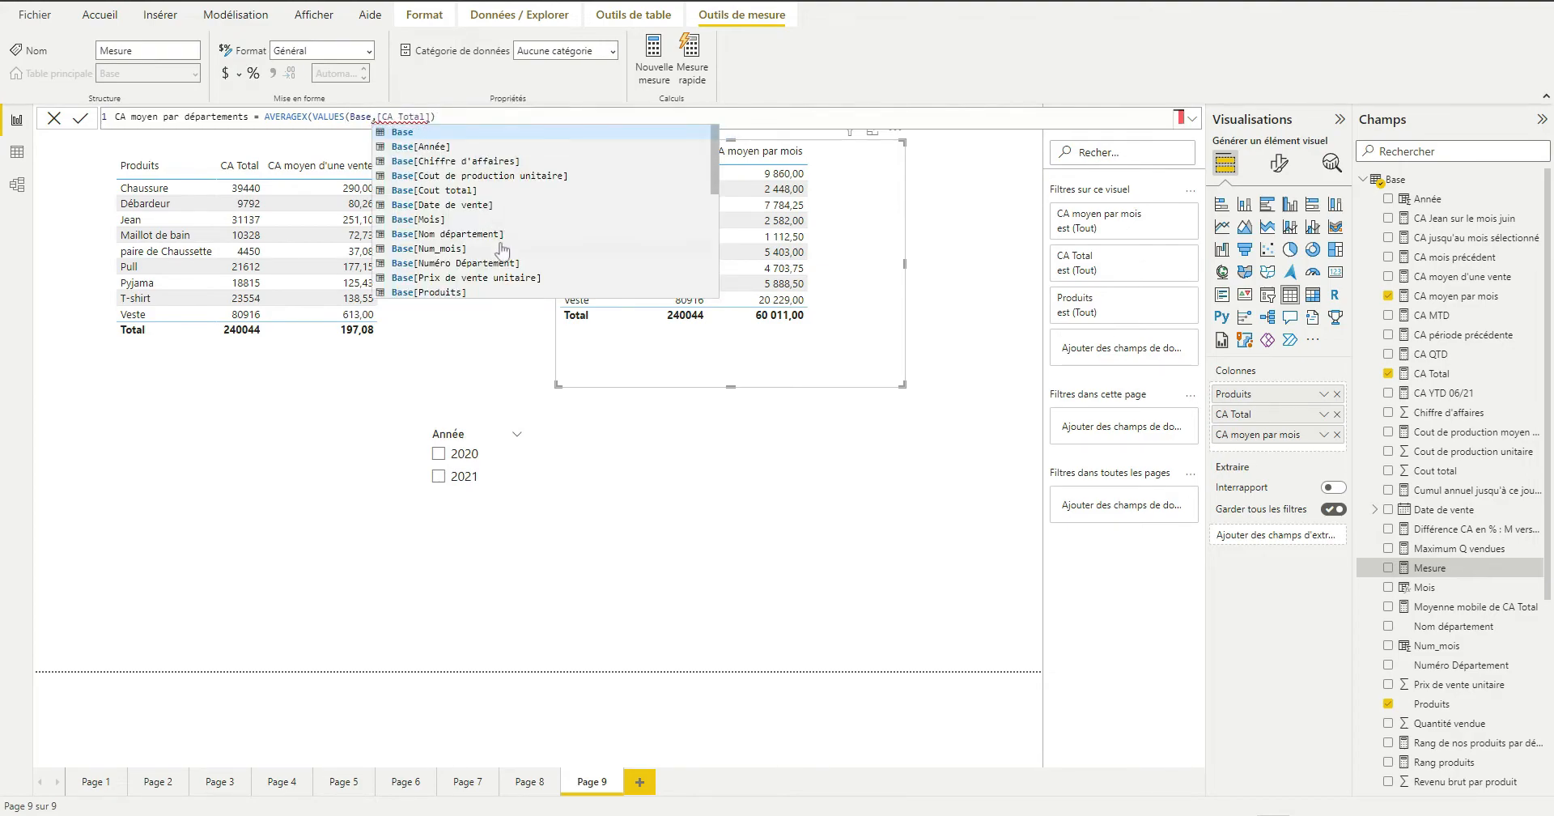
{"action": "left_click", "coordinate": [488, 235]}
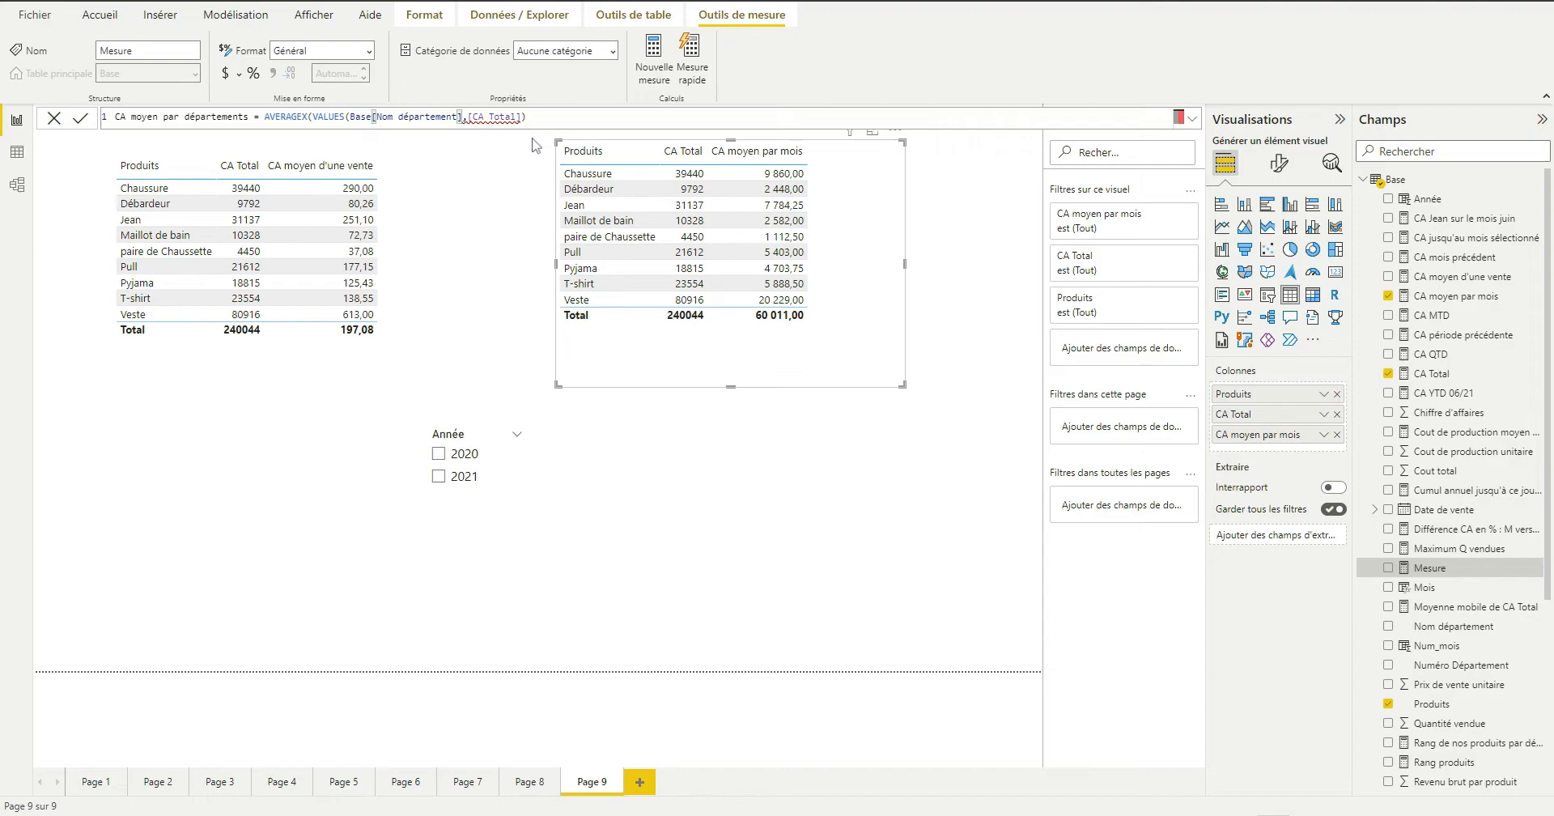
{"action": "type", "text": ")"}
{"action": "key", "text": "Return"}
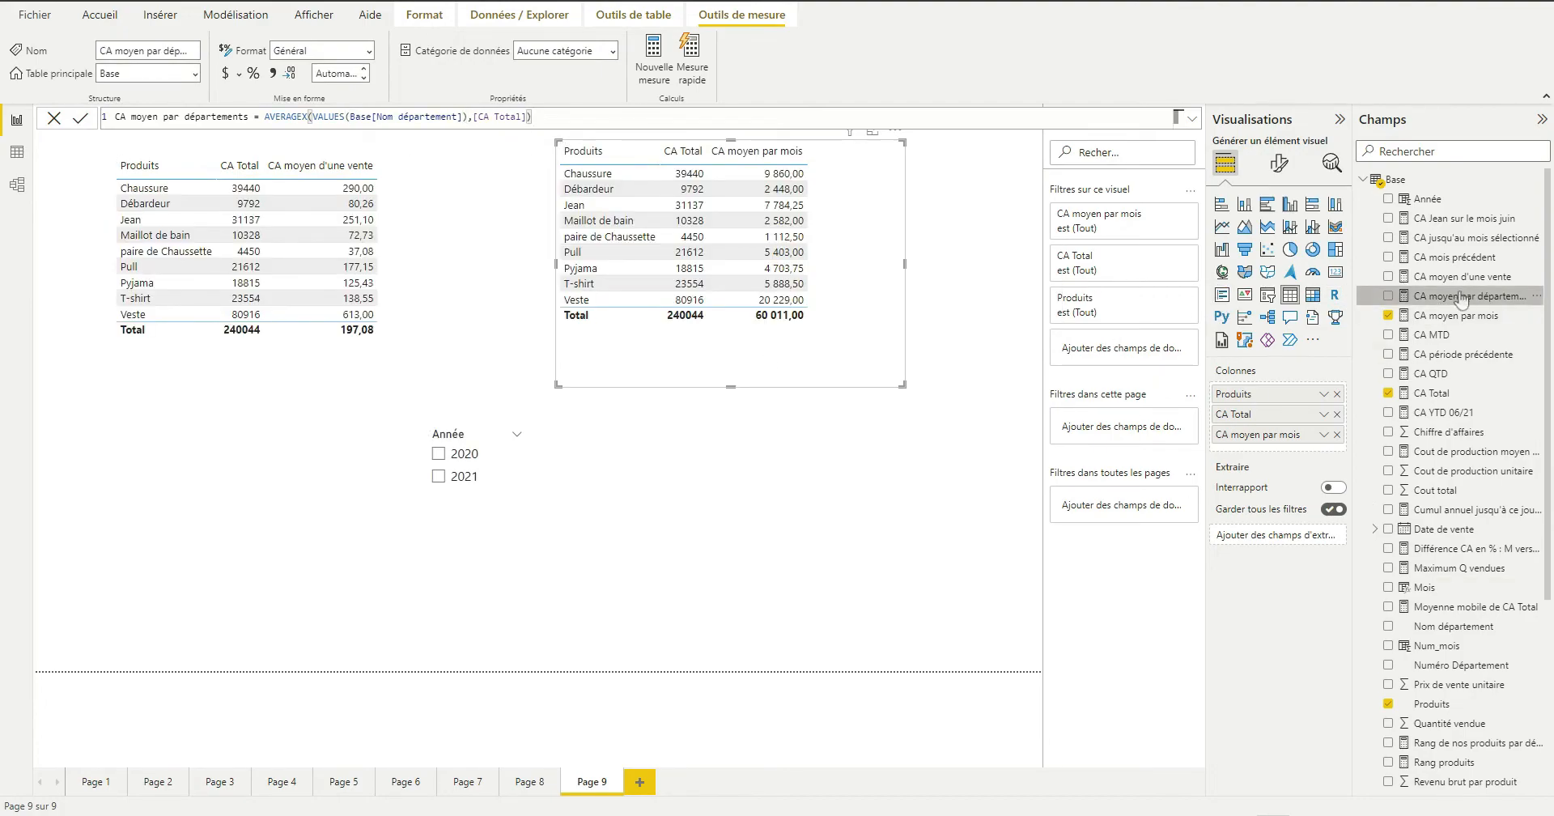
Add the CA moyen par départements measure as the last column of the second products table
{"action": "left_click_drag", "start_coordinate": [1387, 312], "coordinate": [1261, 453]}
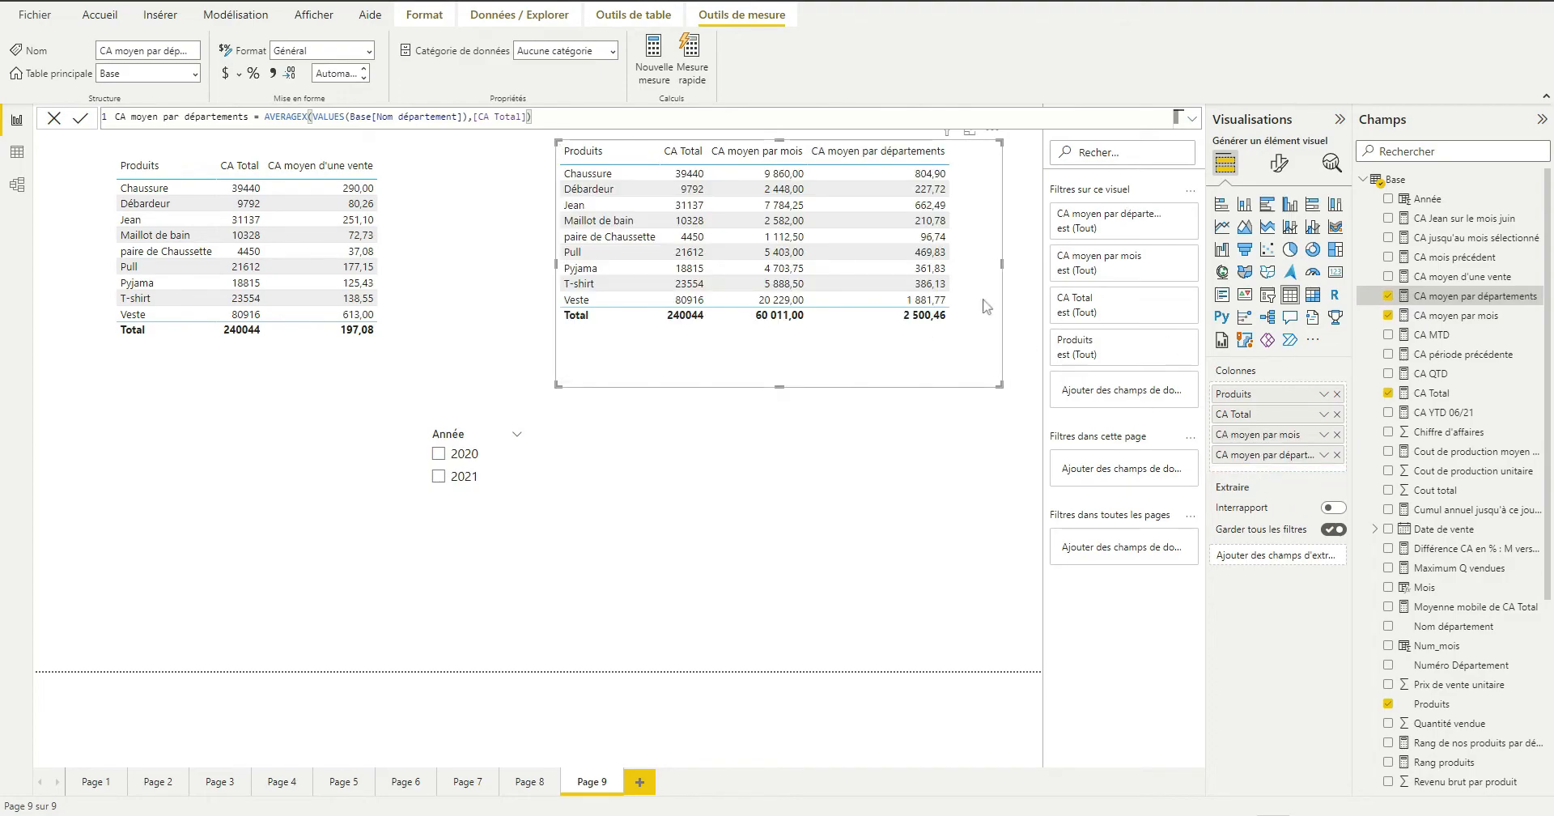